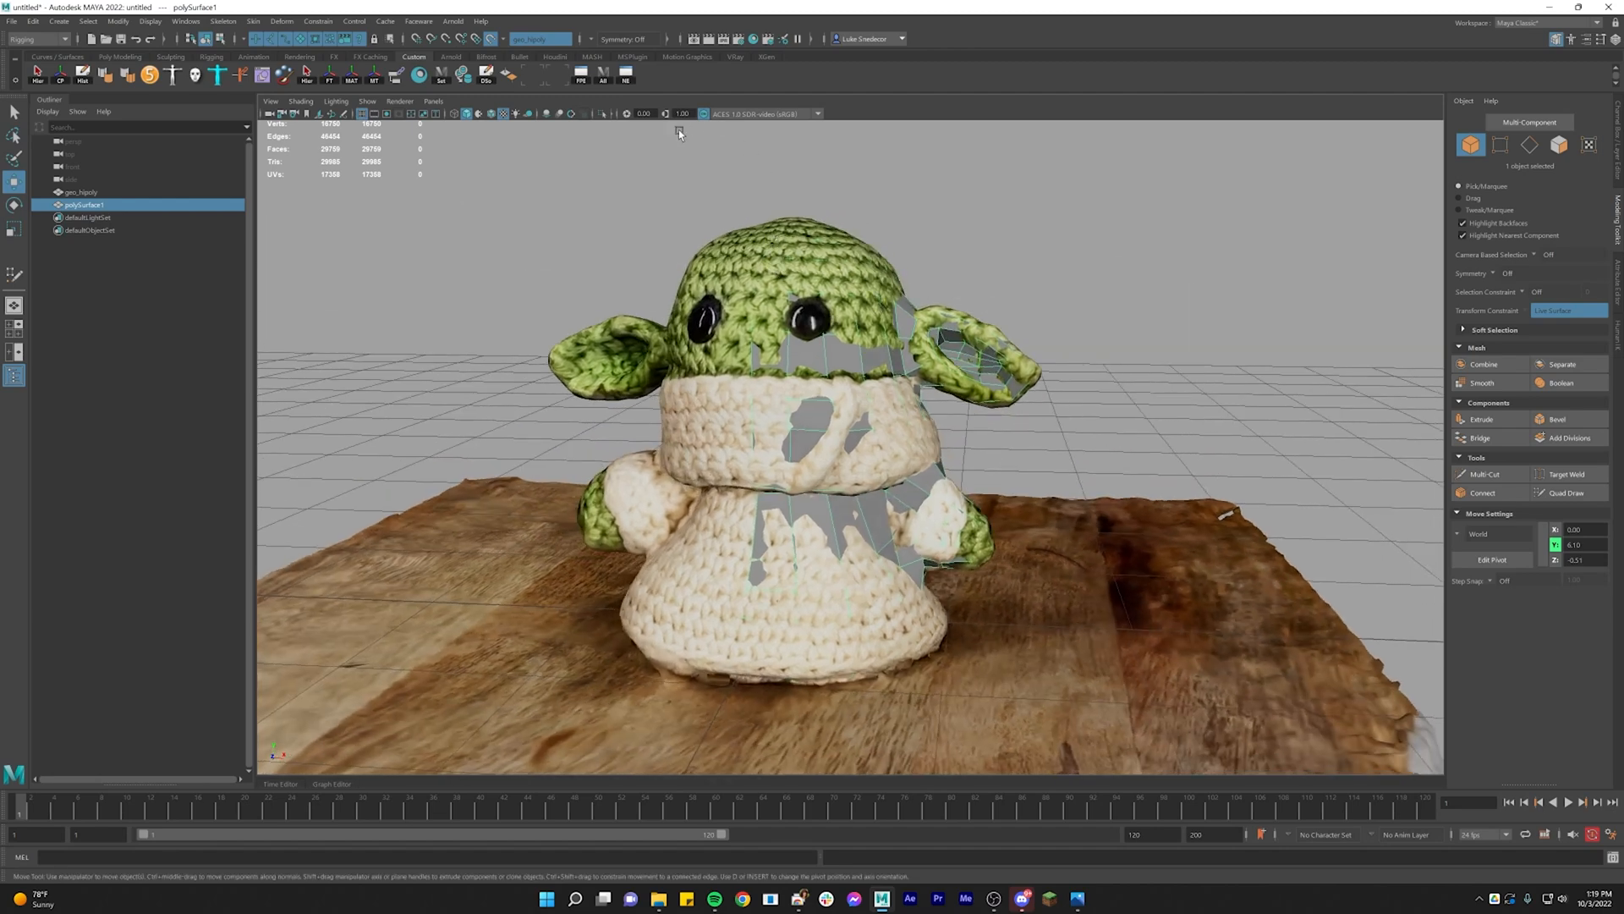
Turn off the live surface and select the high-poly scanned mesh
click(687, 347)
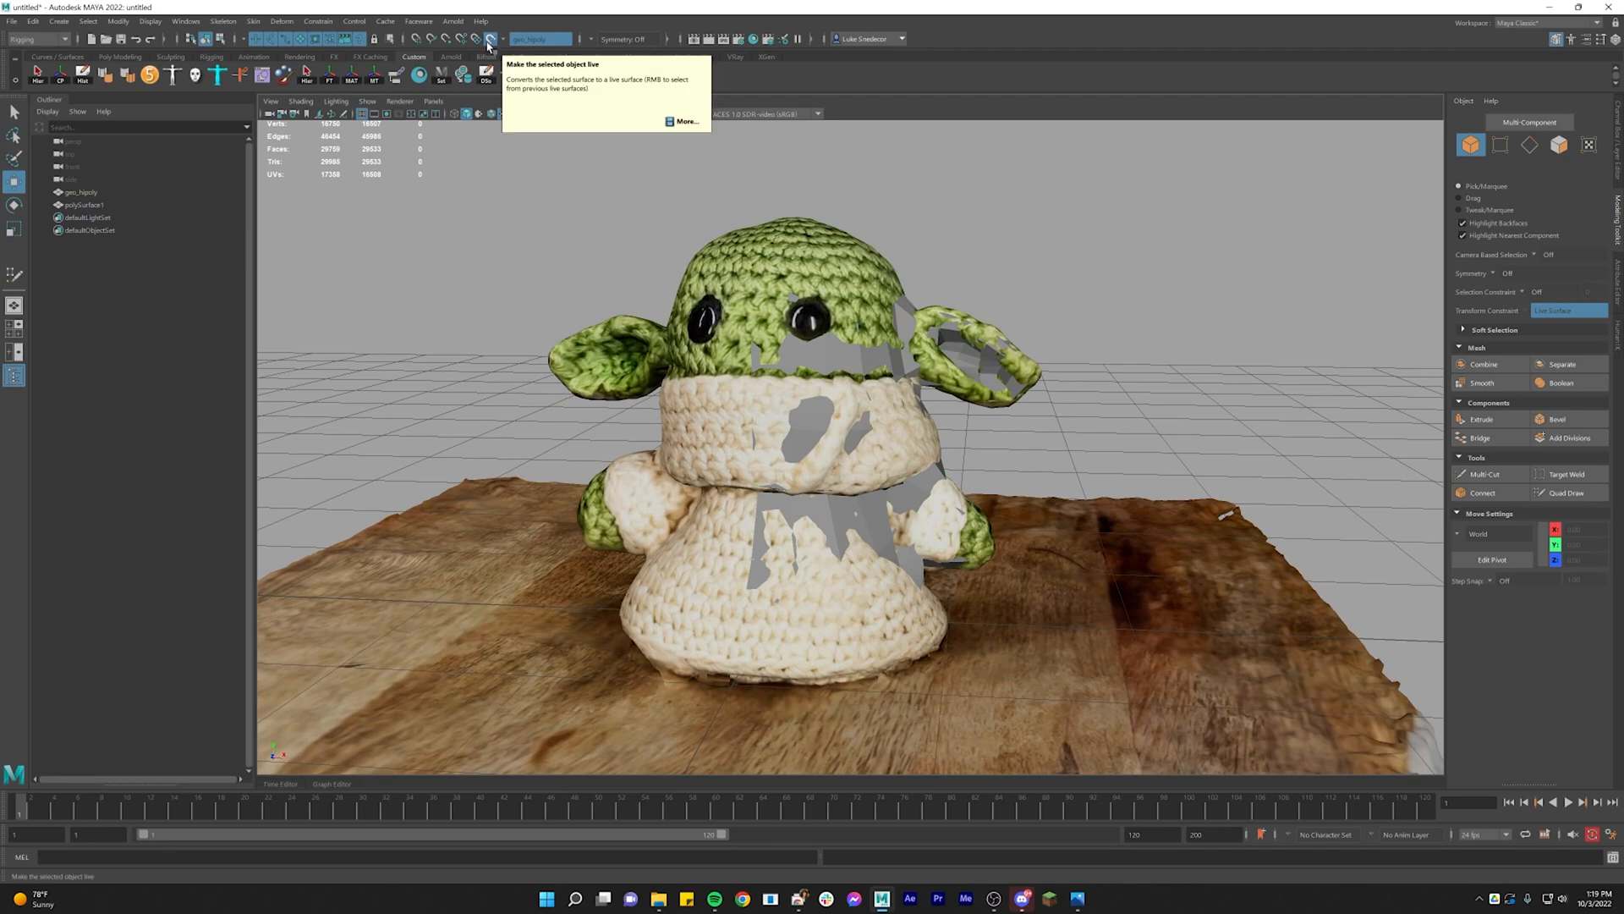
click(489, 40)
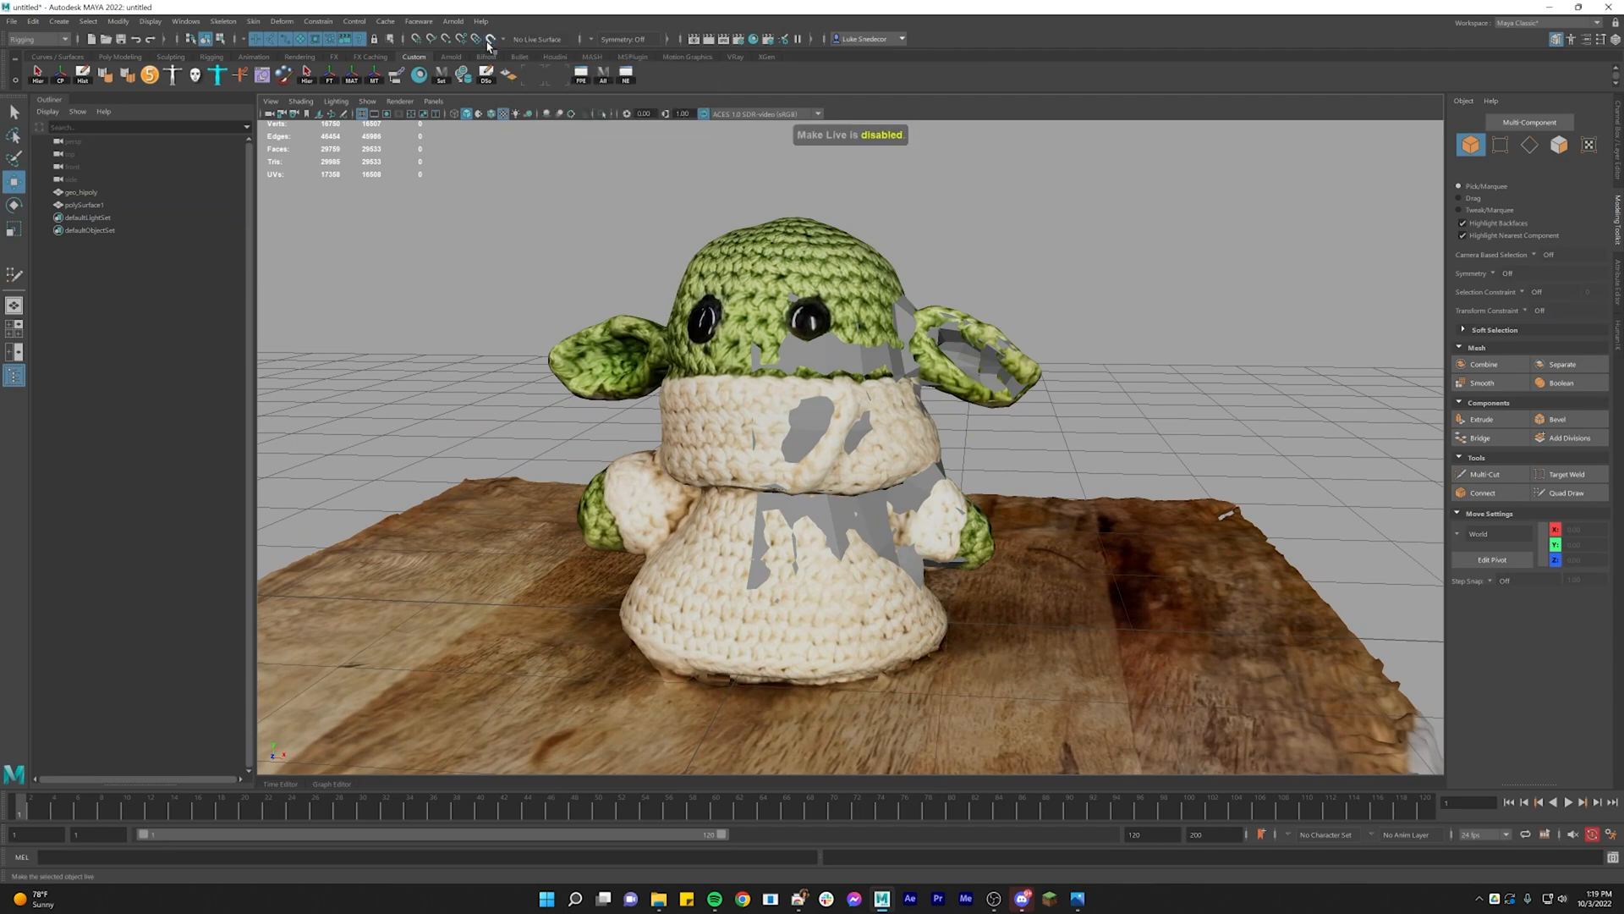
click(687, 347)
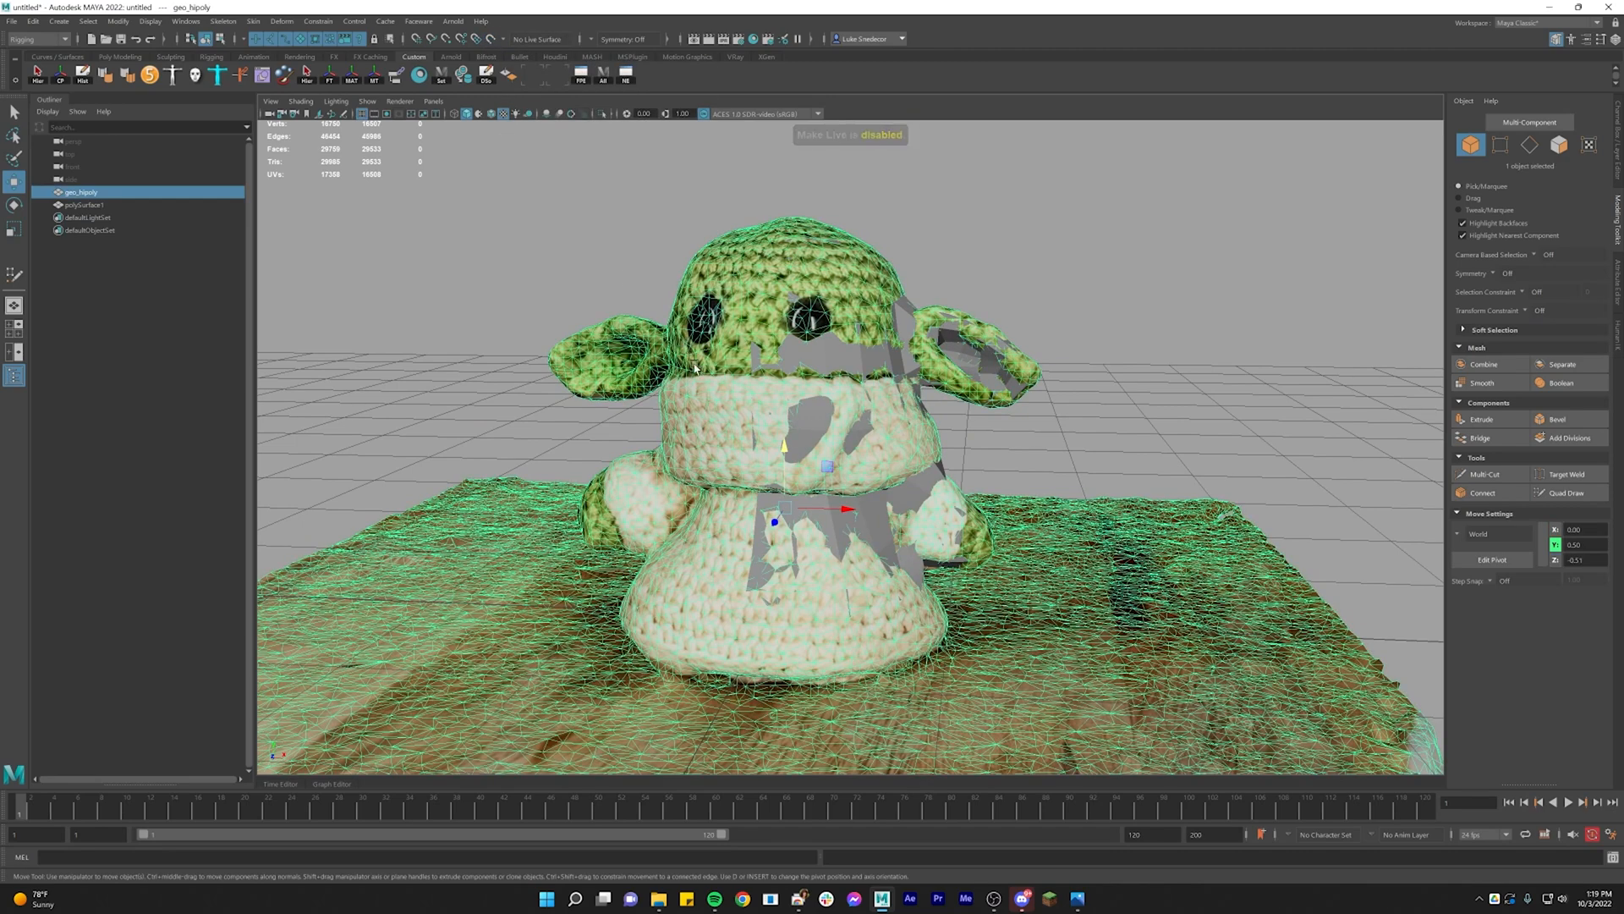
Switch to the Modeling menu set and open the UV Editor for the high-poly mesh
click(49, 39)
click(48, 56)
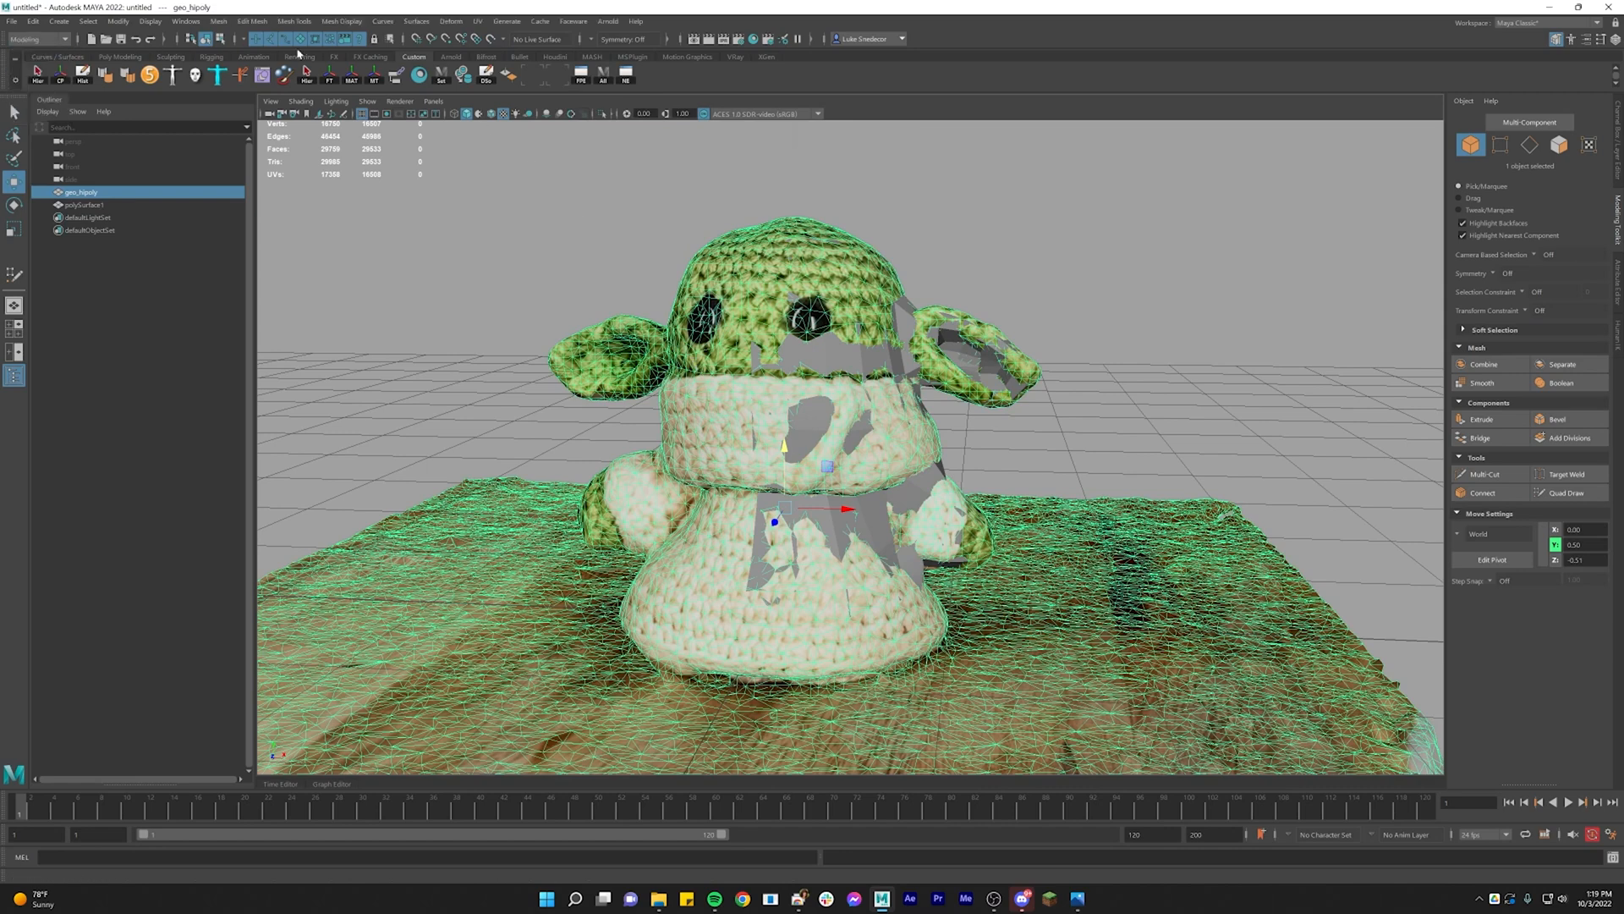
click(477, 22)
click(491, 46)
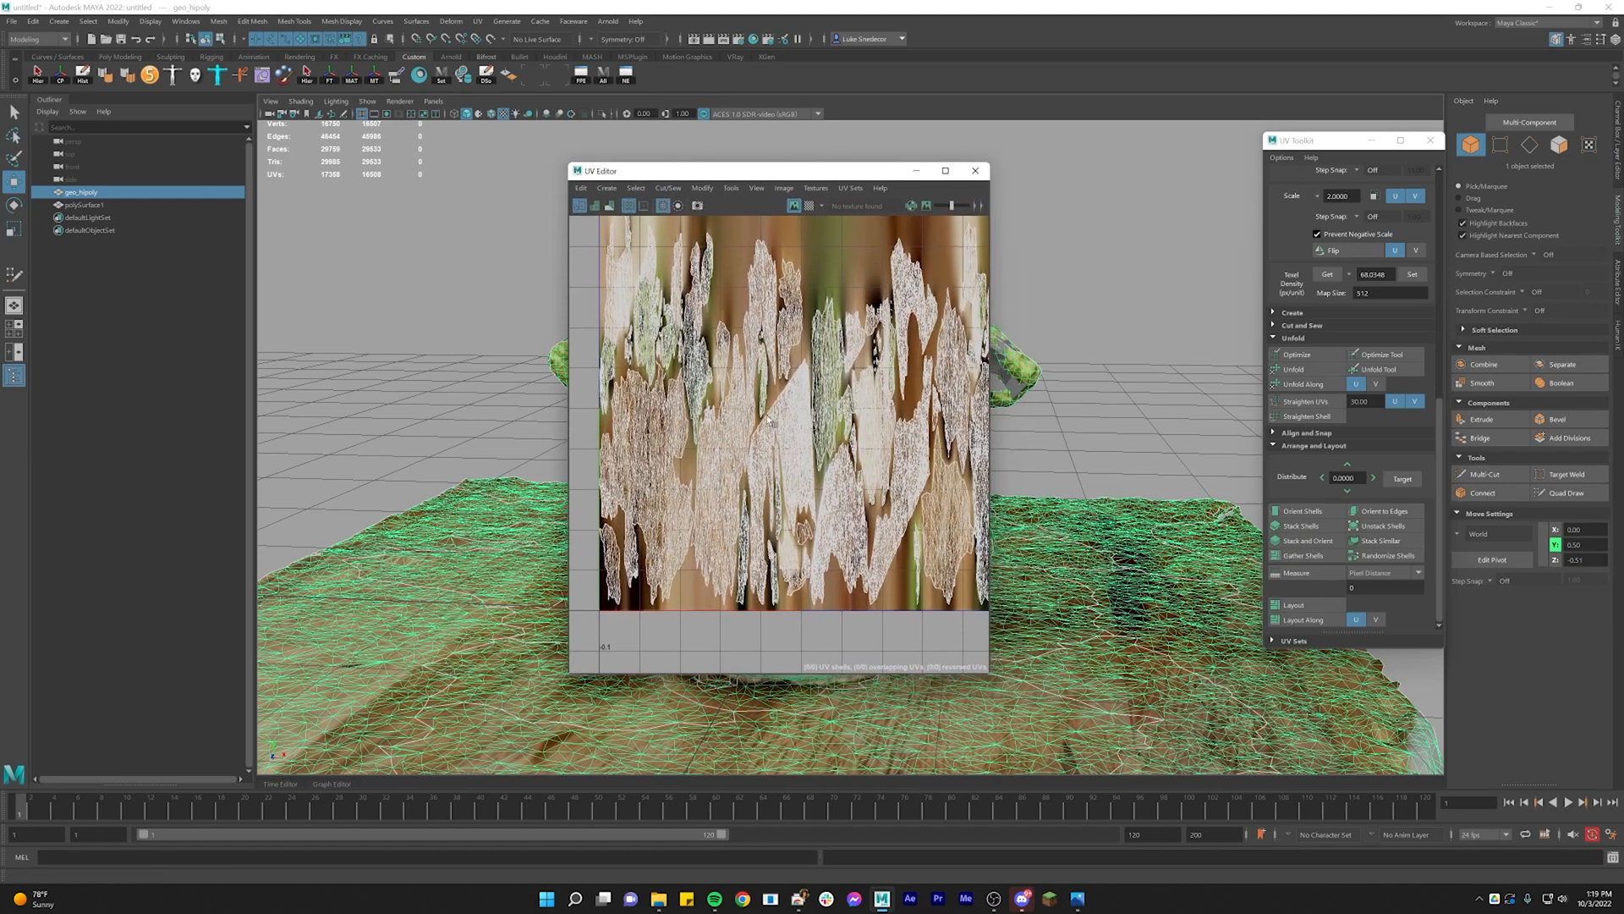
Examine the high-poly mesh's UV shells over its texture, moving the UV Editor aside so the model can be compared
scroll(795, 499, up, 10)
scroll(709, 517, down, 7)
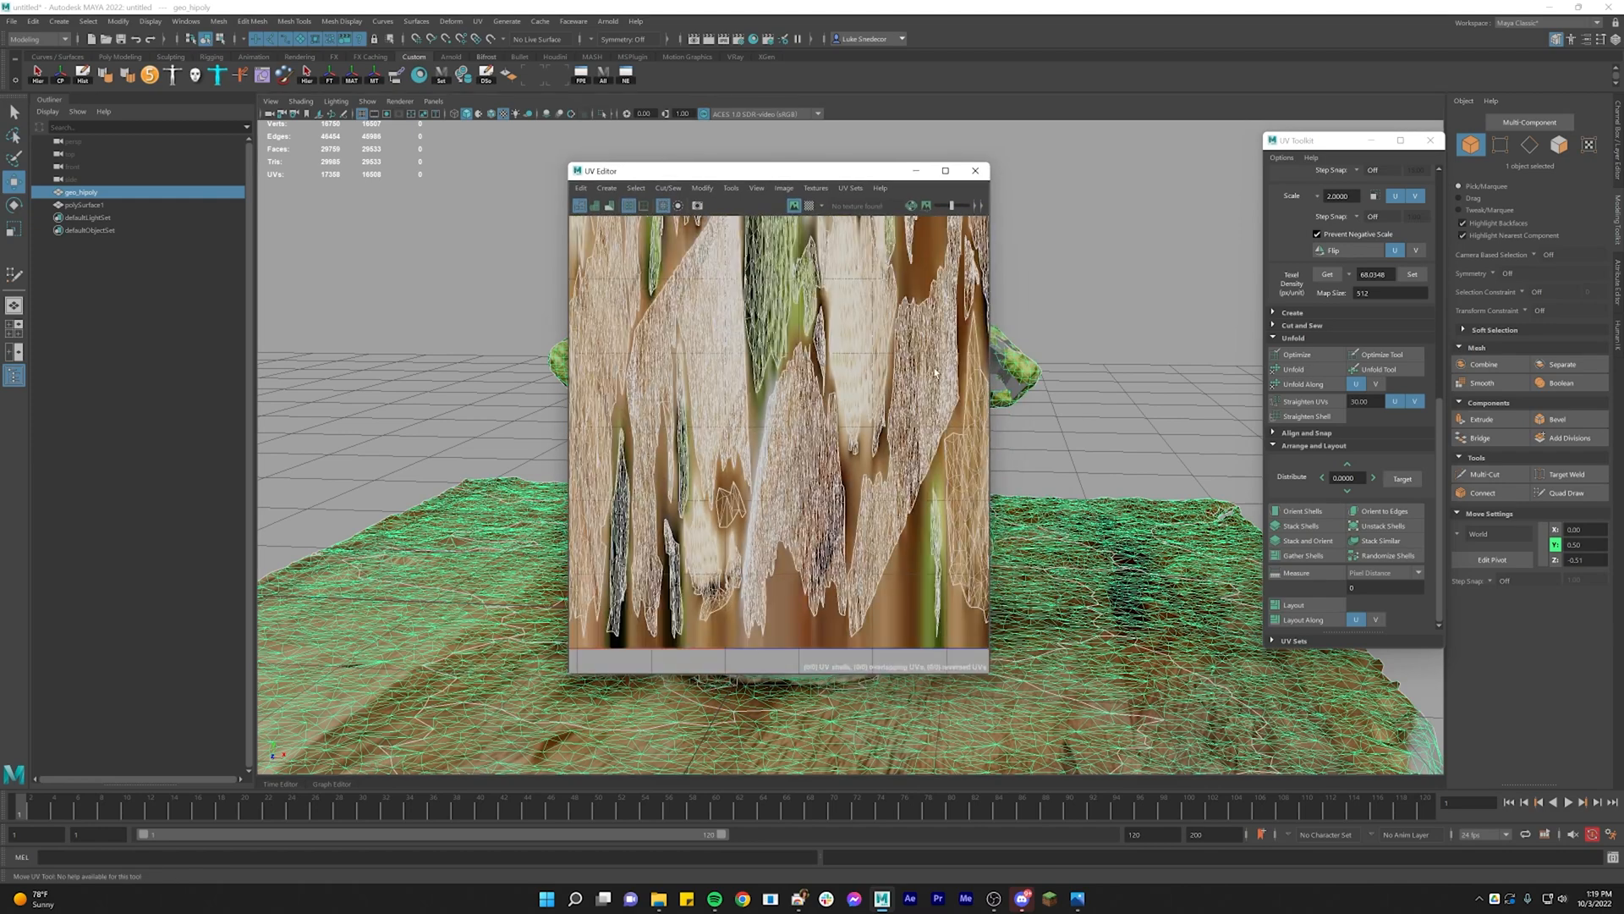
scroll(936, 372, up, 8)
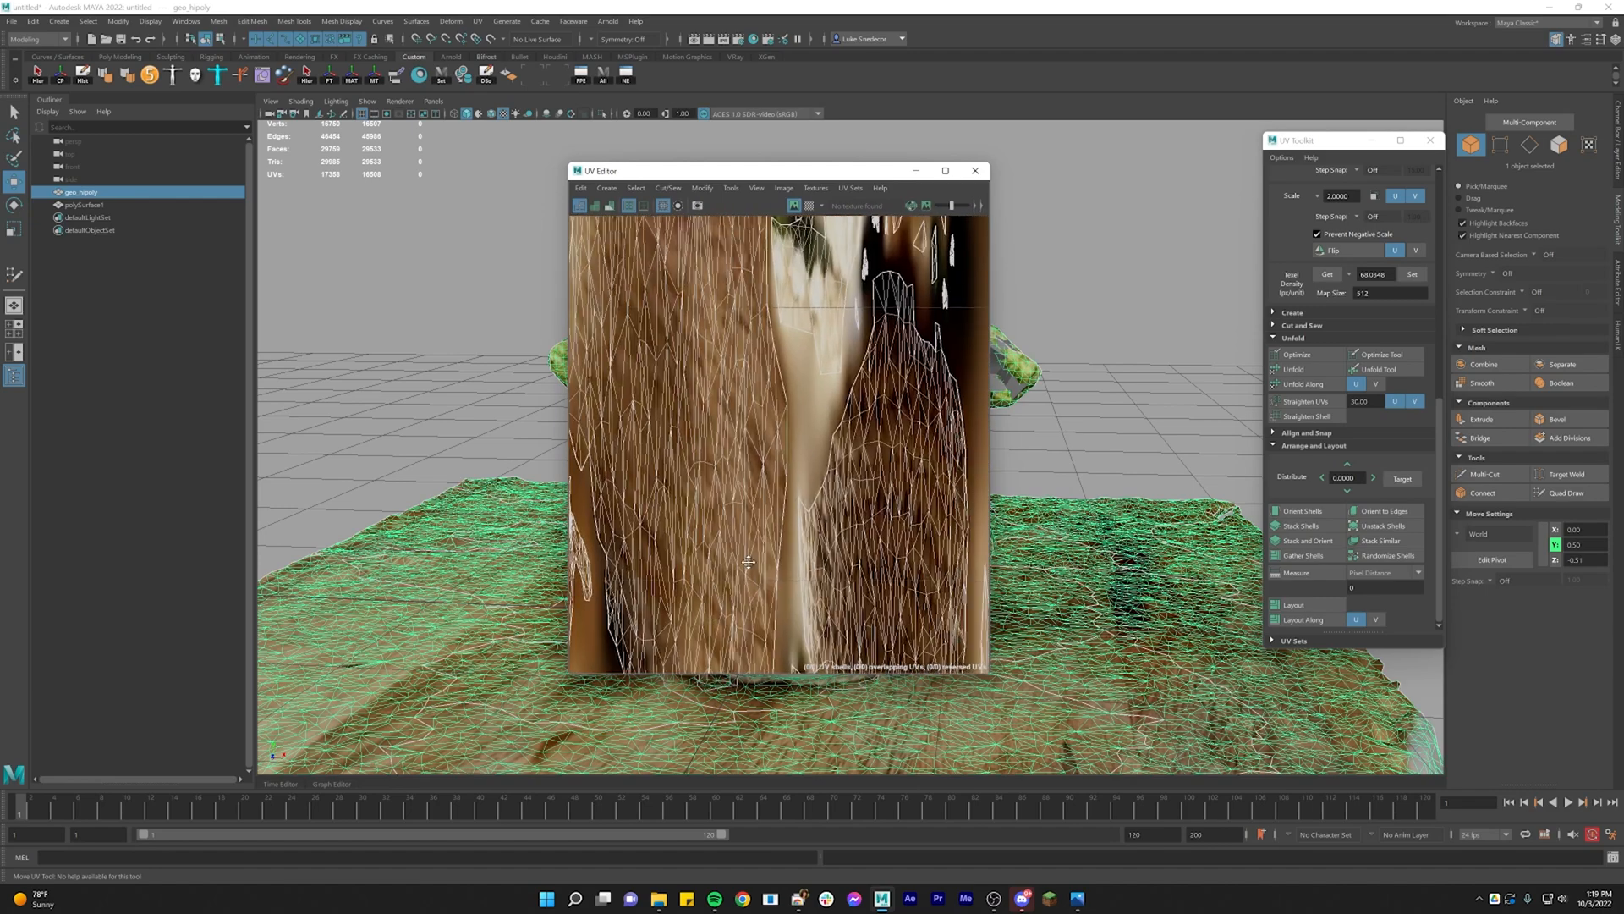
scroll(749, 562, down, 8)
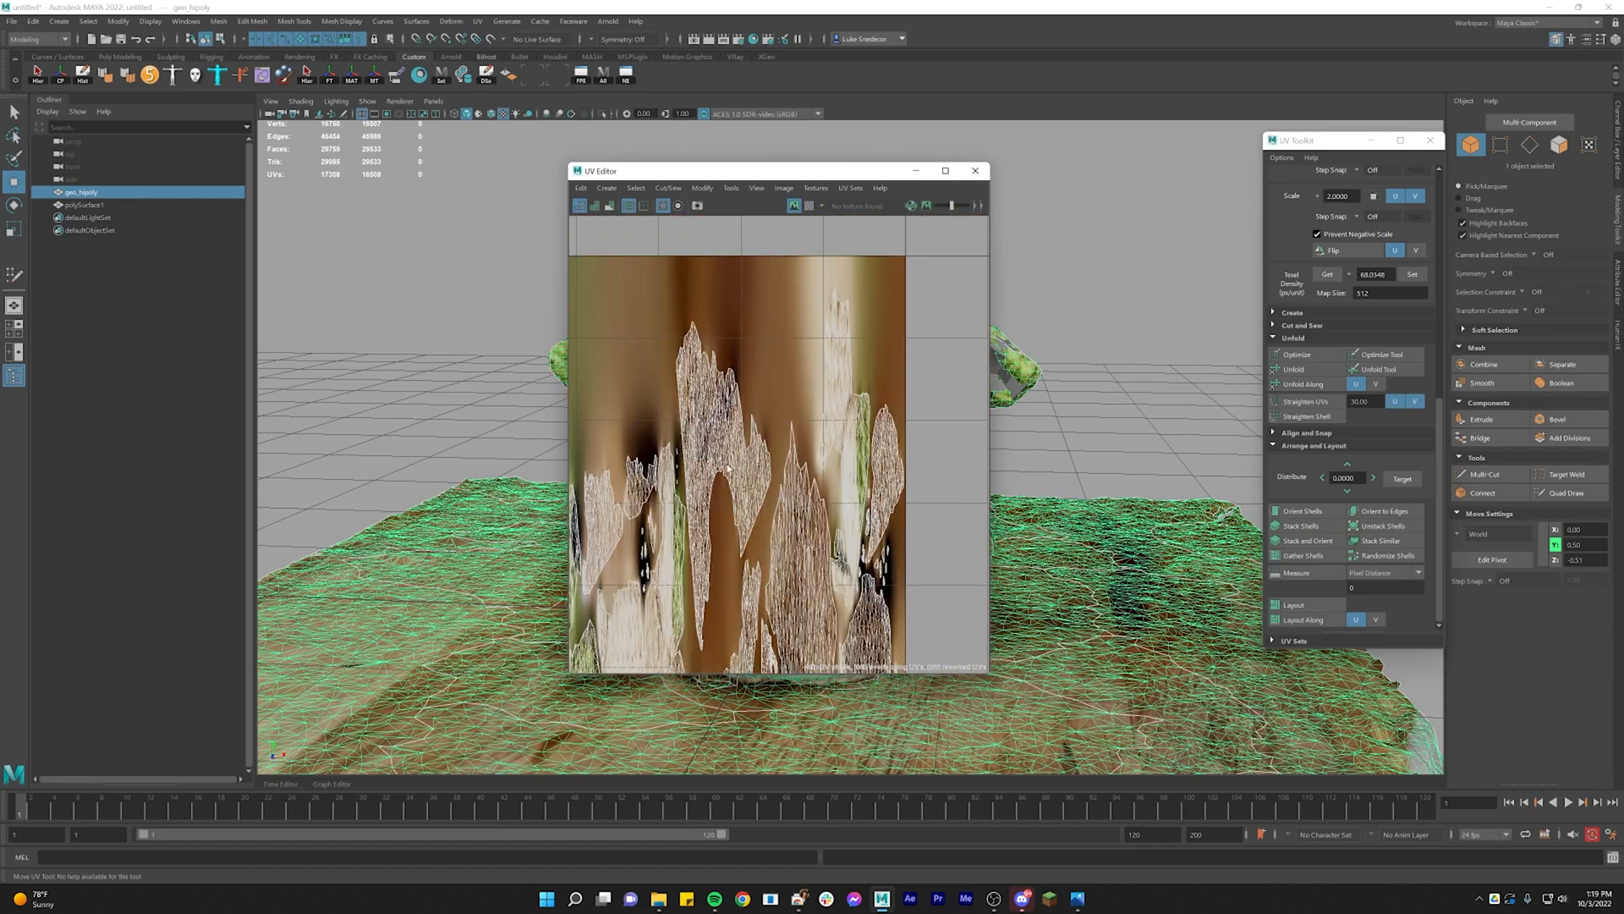
alt+middle_drag(728, 468, 841, 235)
drag(825, 163, 1300, 107)
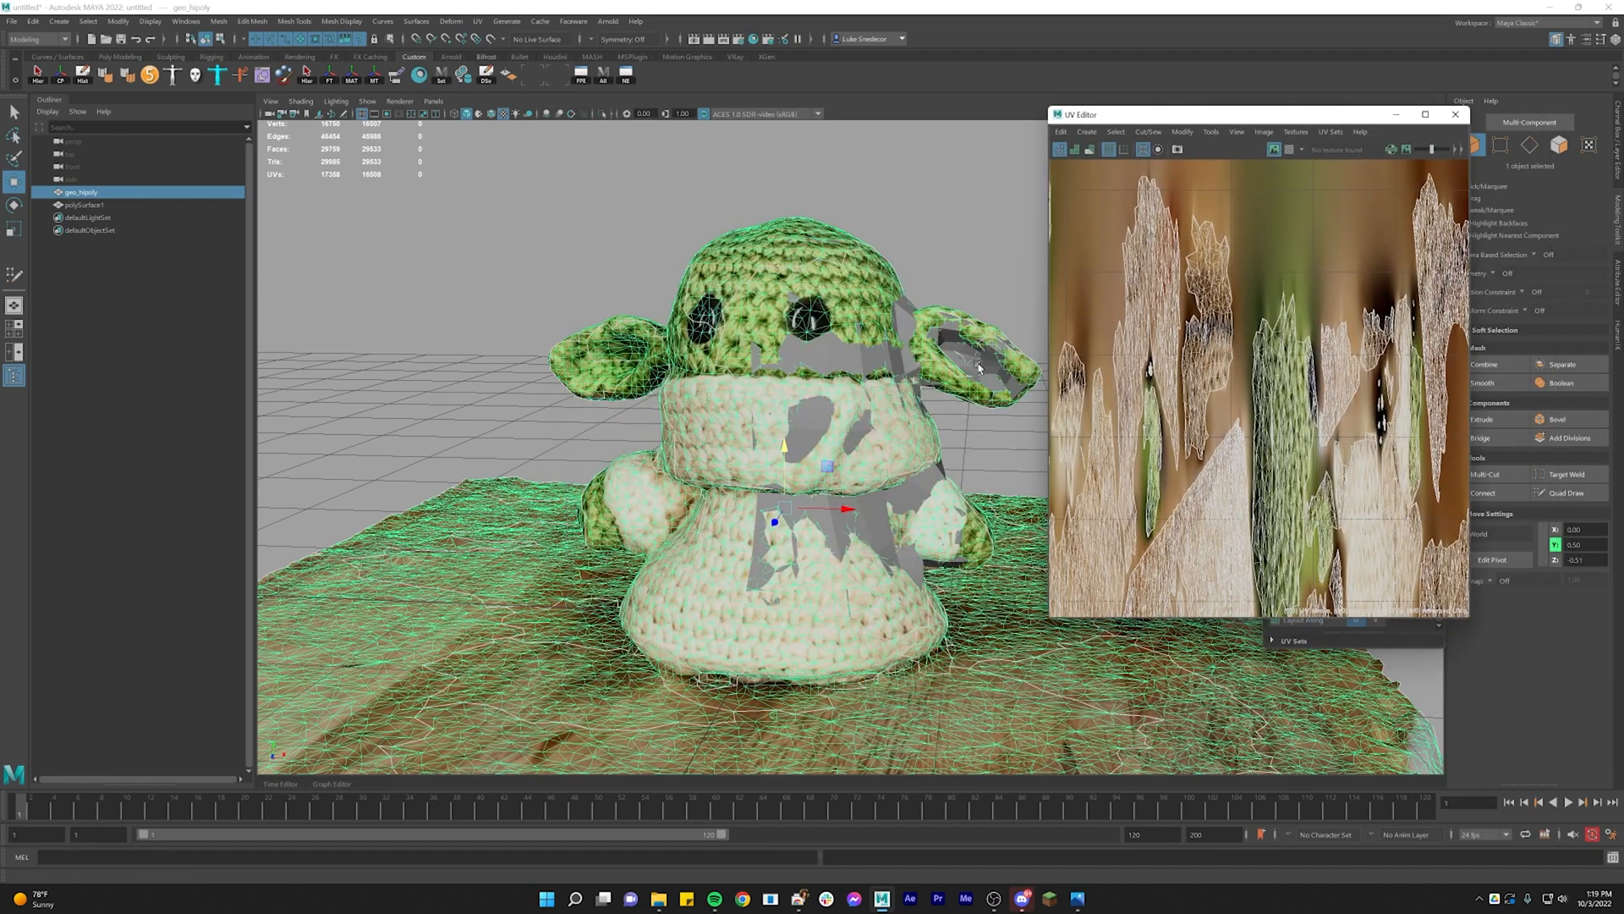
alt+drag(901, 406, 884, 331)
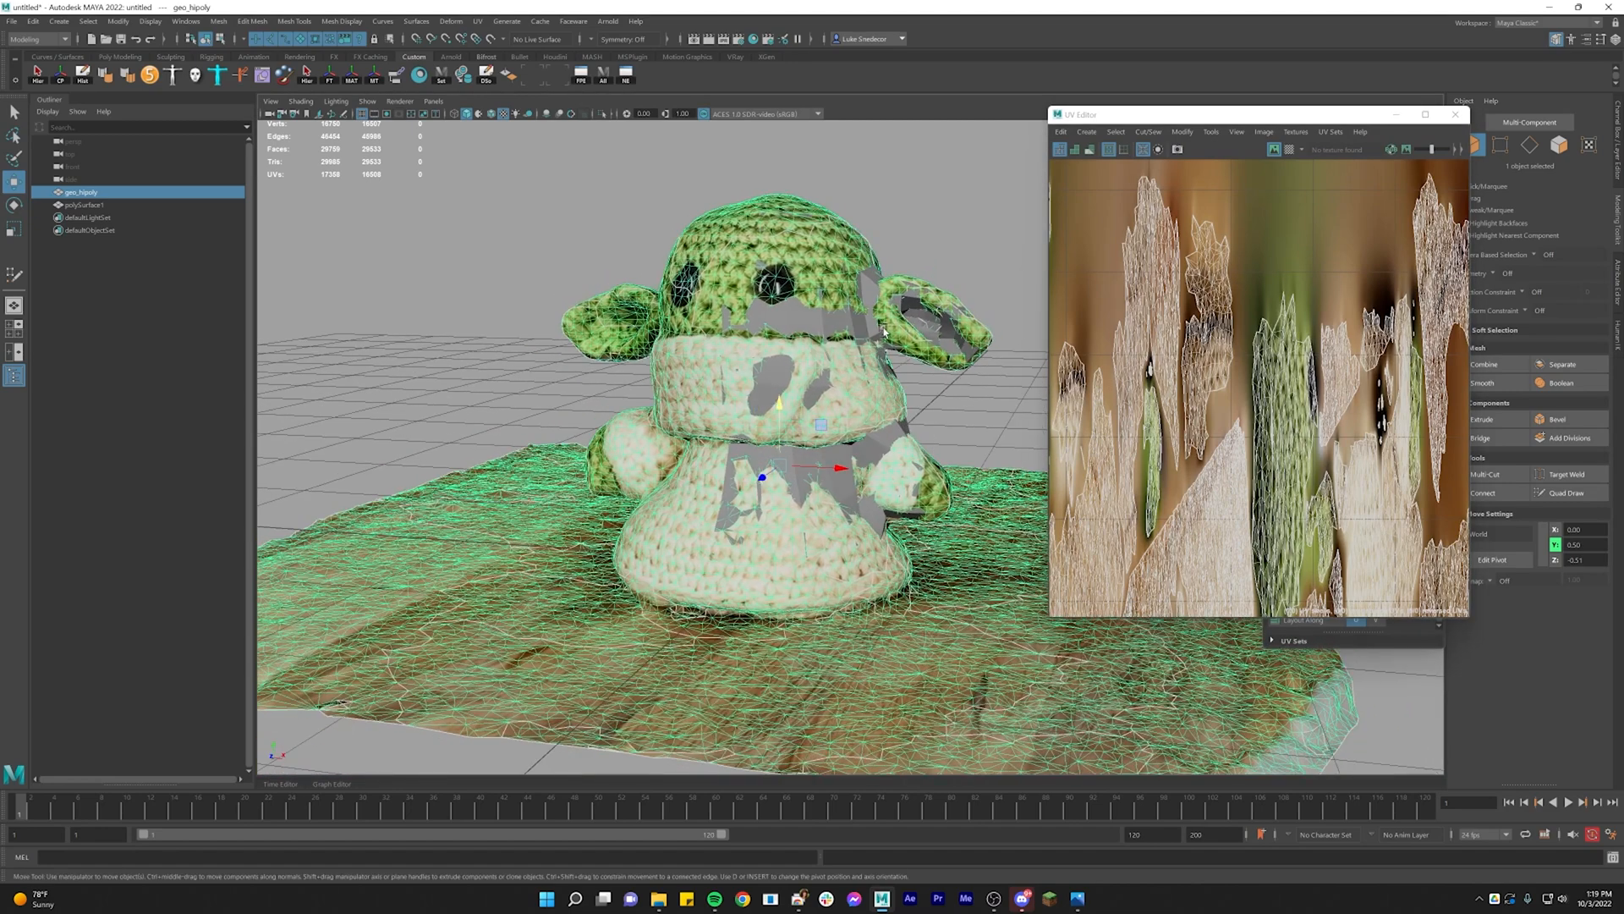
scroll(1168, 509, down, 3)
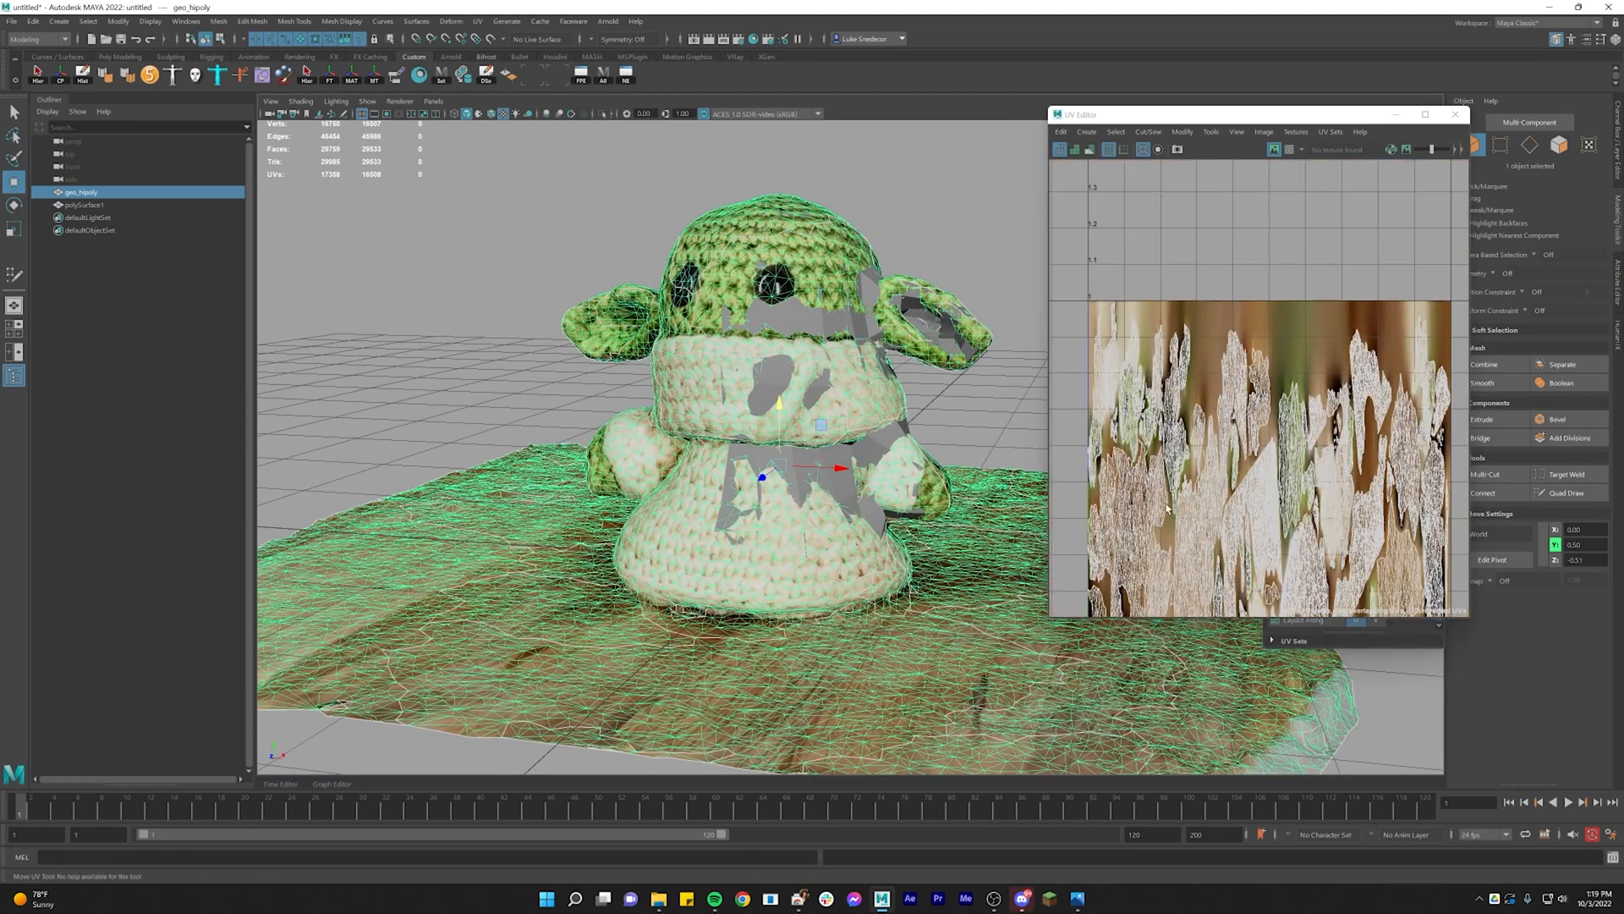
Select the low-poly mesh polySurface1, check its existing UVs, and isolate it in the viewport
click(899, 332)
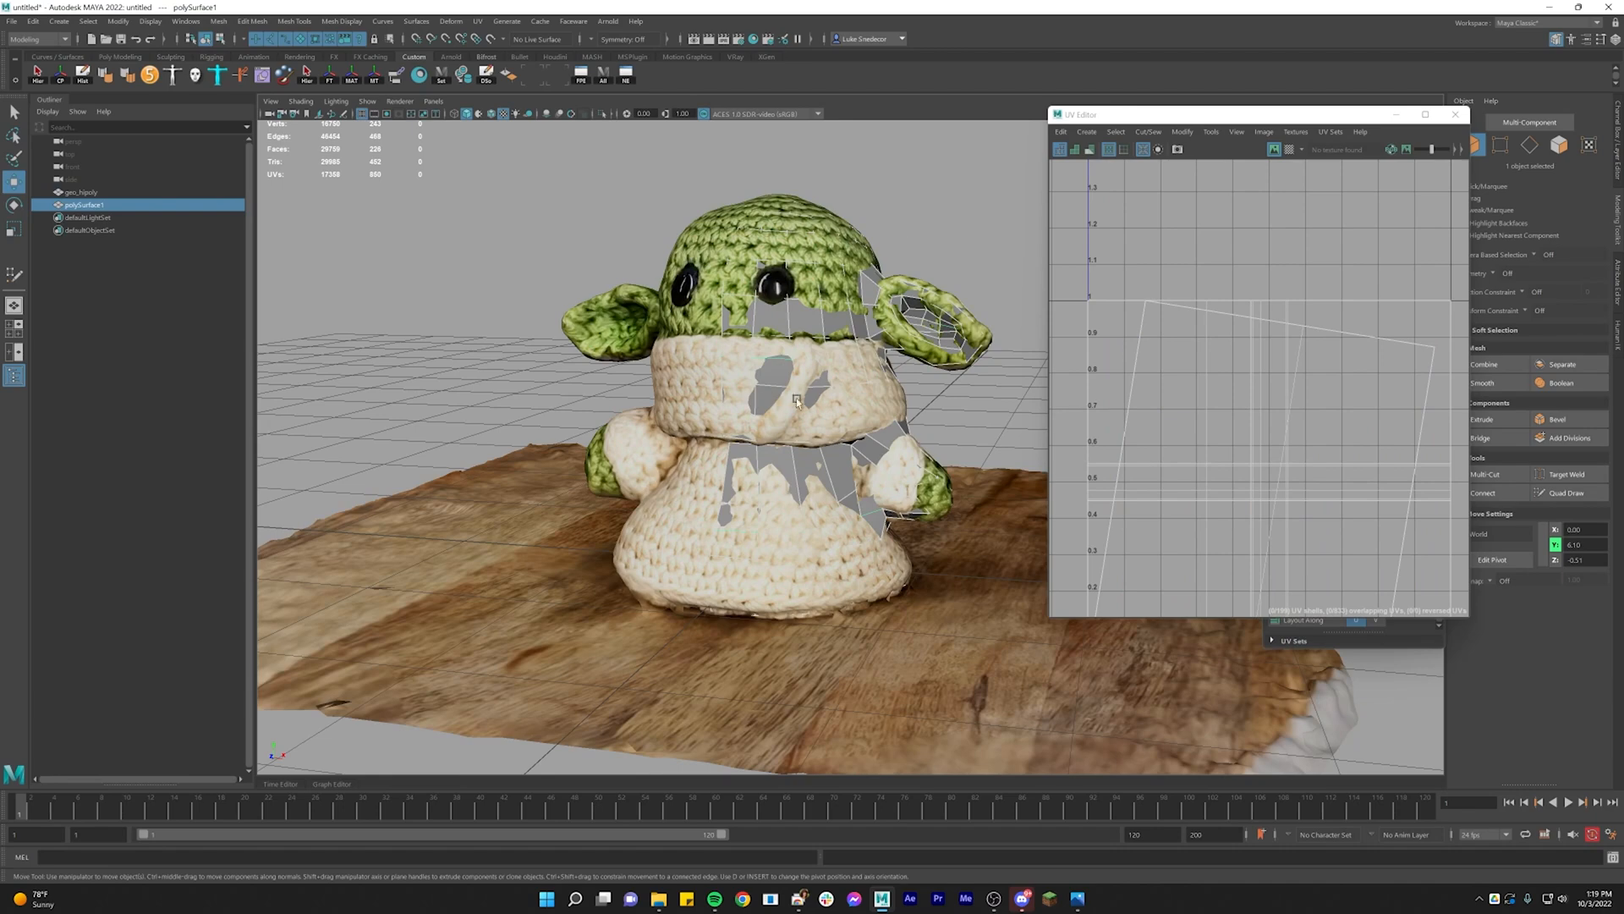
alt+drag(840, 428, 937, 293)
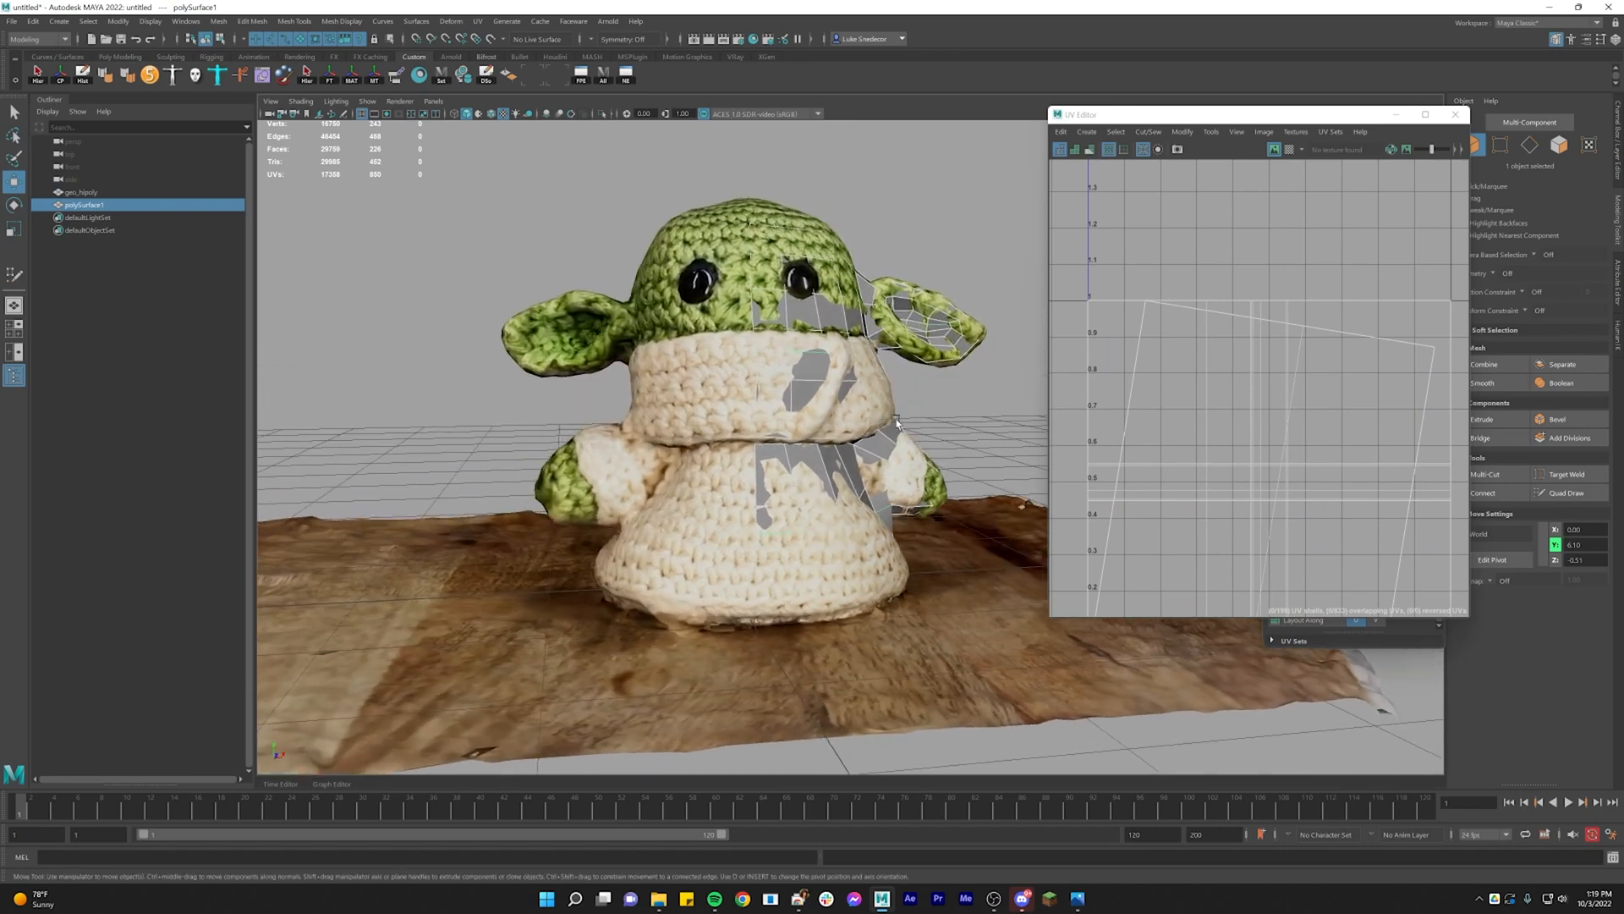
scroll(1282, 474, down, 2)
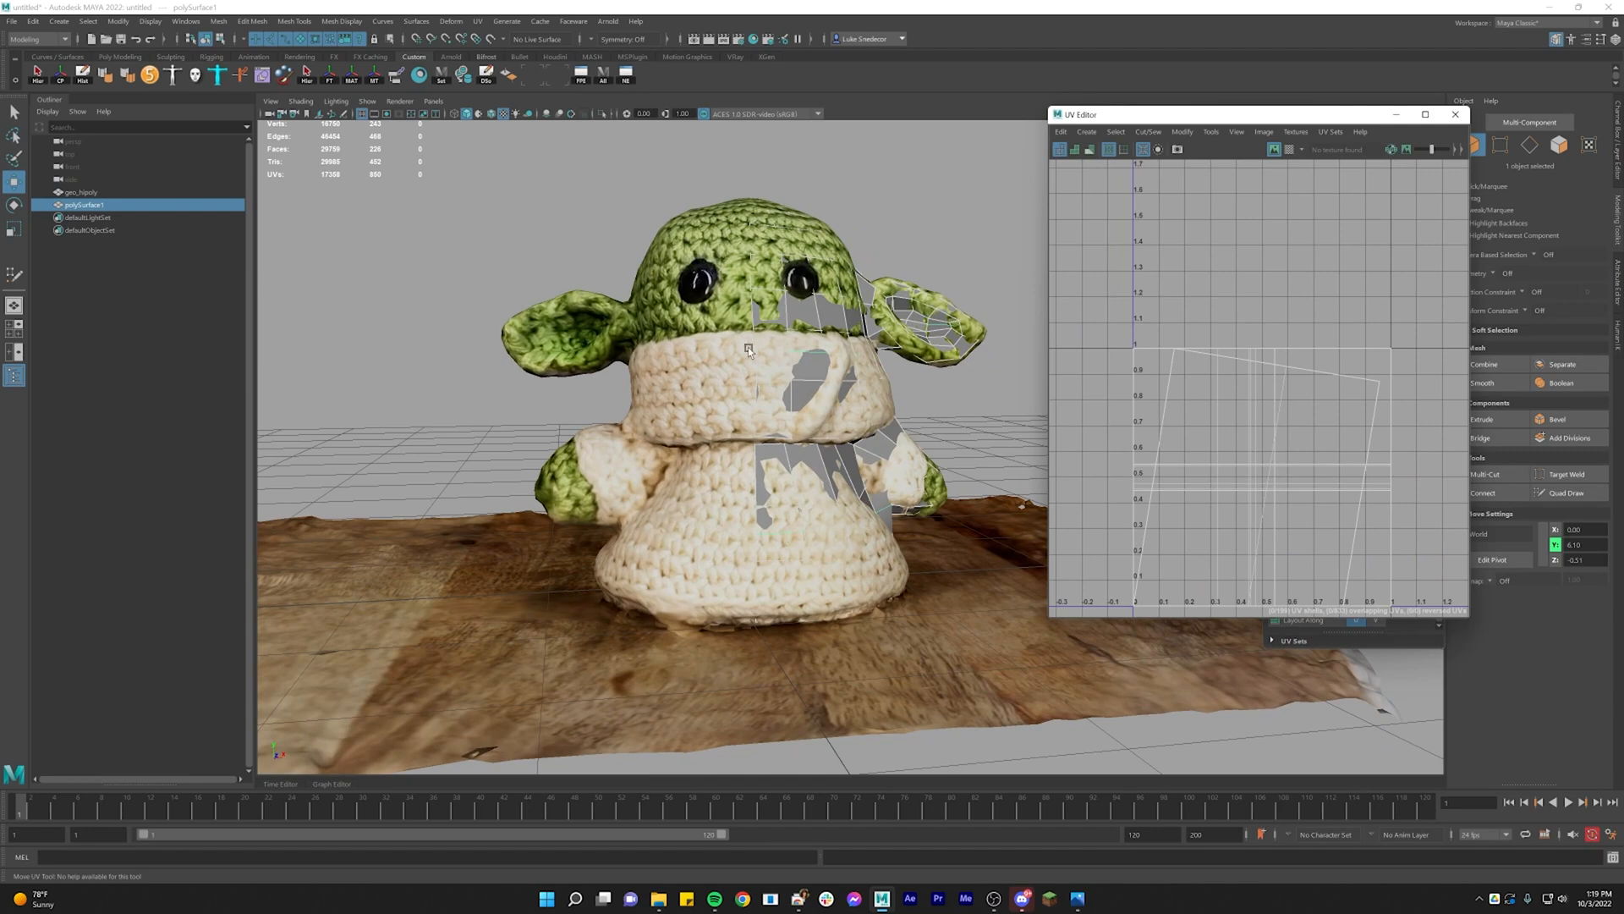
alt+drag(896, 261, 807, 292)
alt+middle_drag(1283, 447, 1277, 359)
alt+right_drag(1277, 359, 1296, 344)
click(602, 113)
alt+drag(912, 313, 837, 246)
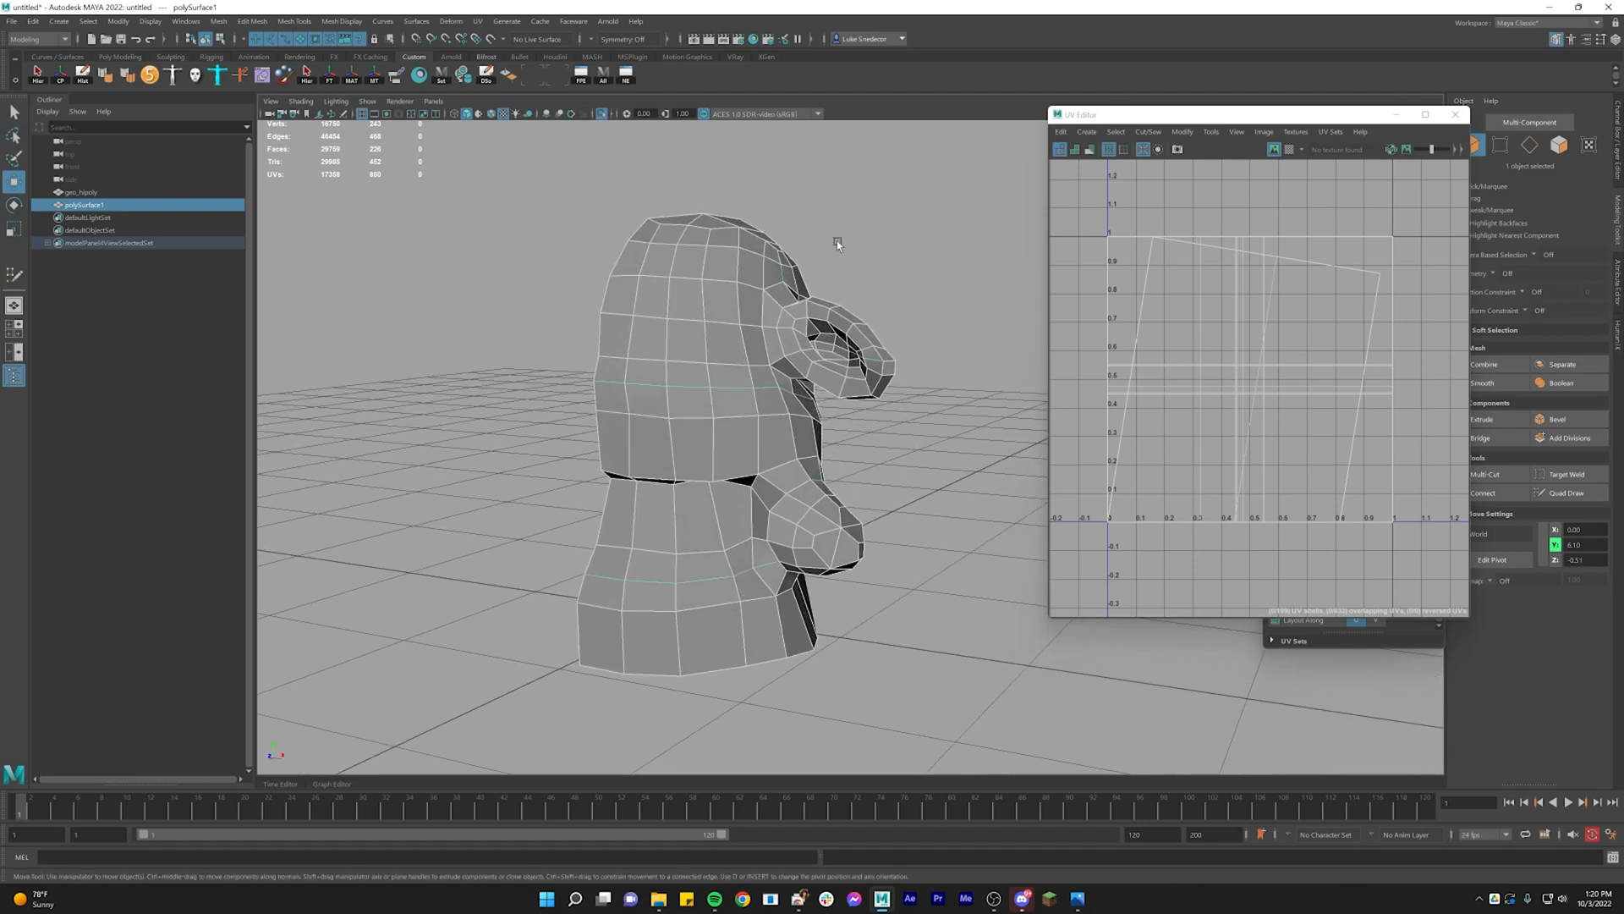
Try an automatic UV projection on the low-poly mesh and inspect the resulting shells against the model
click(476, 21)
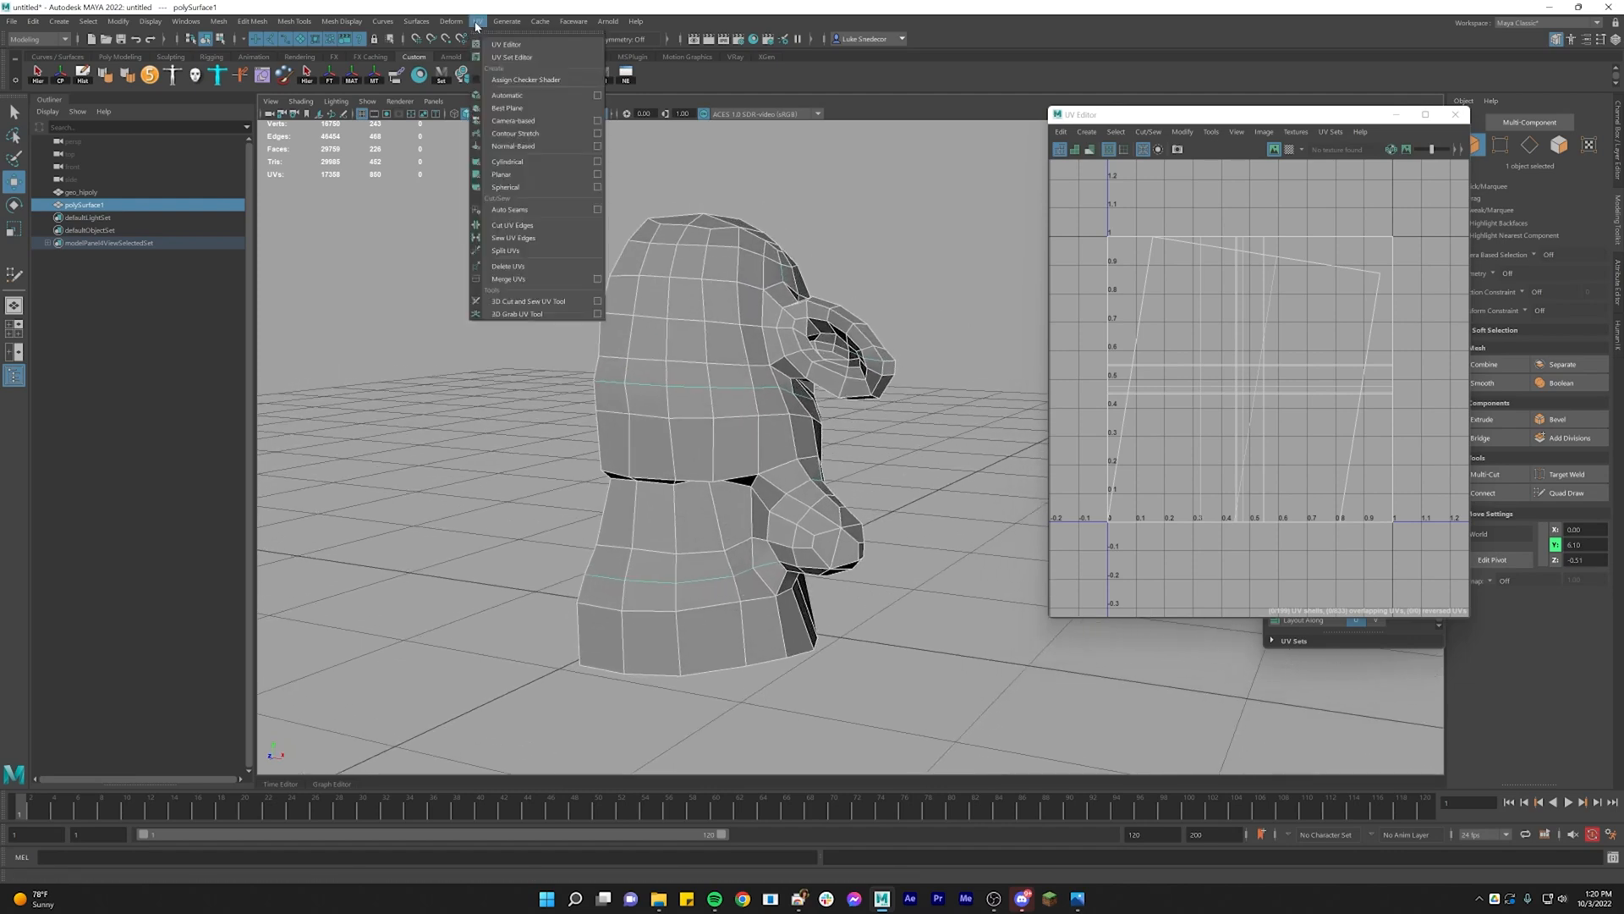
click(524, 95)
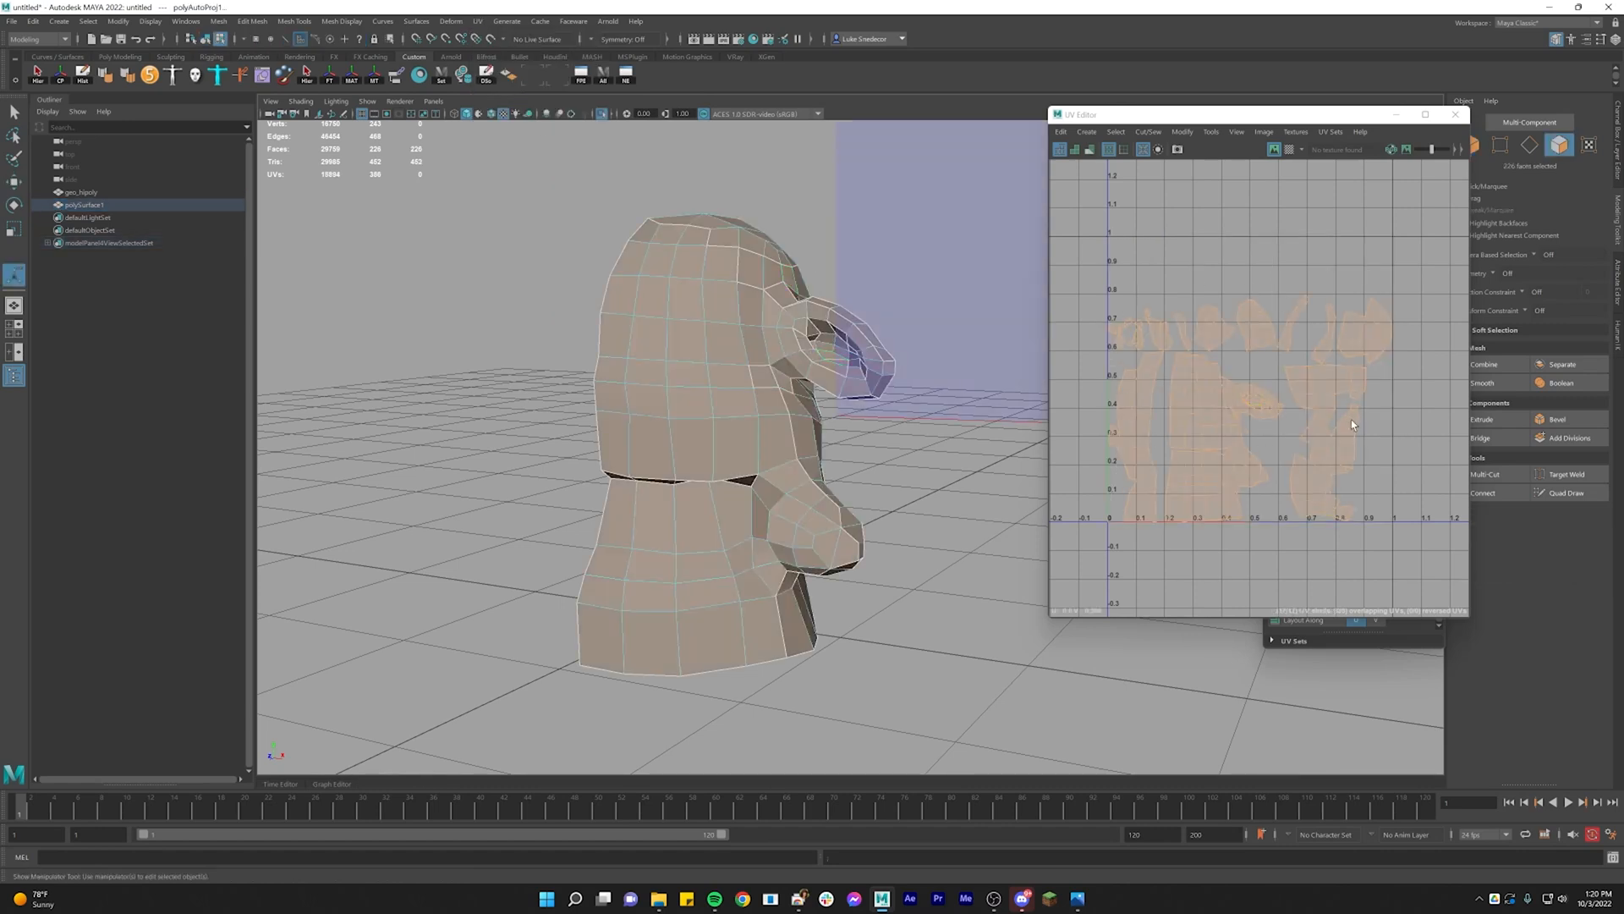
scroll(1352, 419, up, 1)
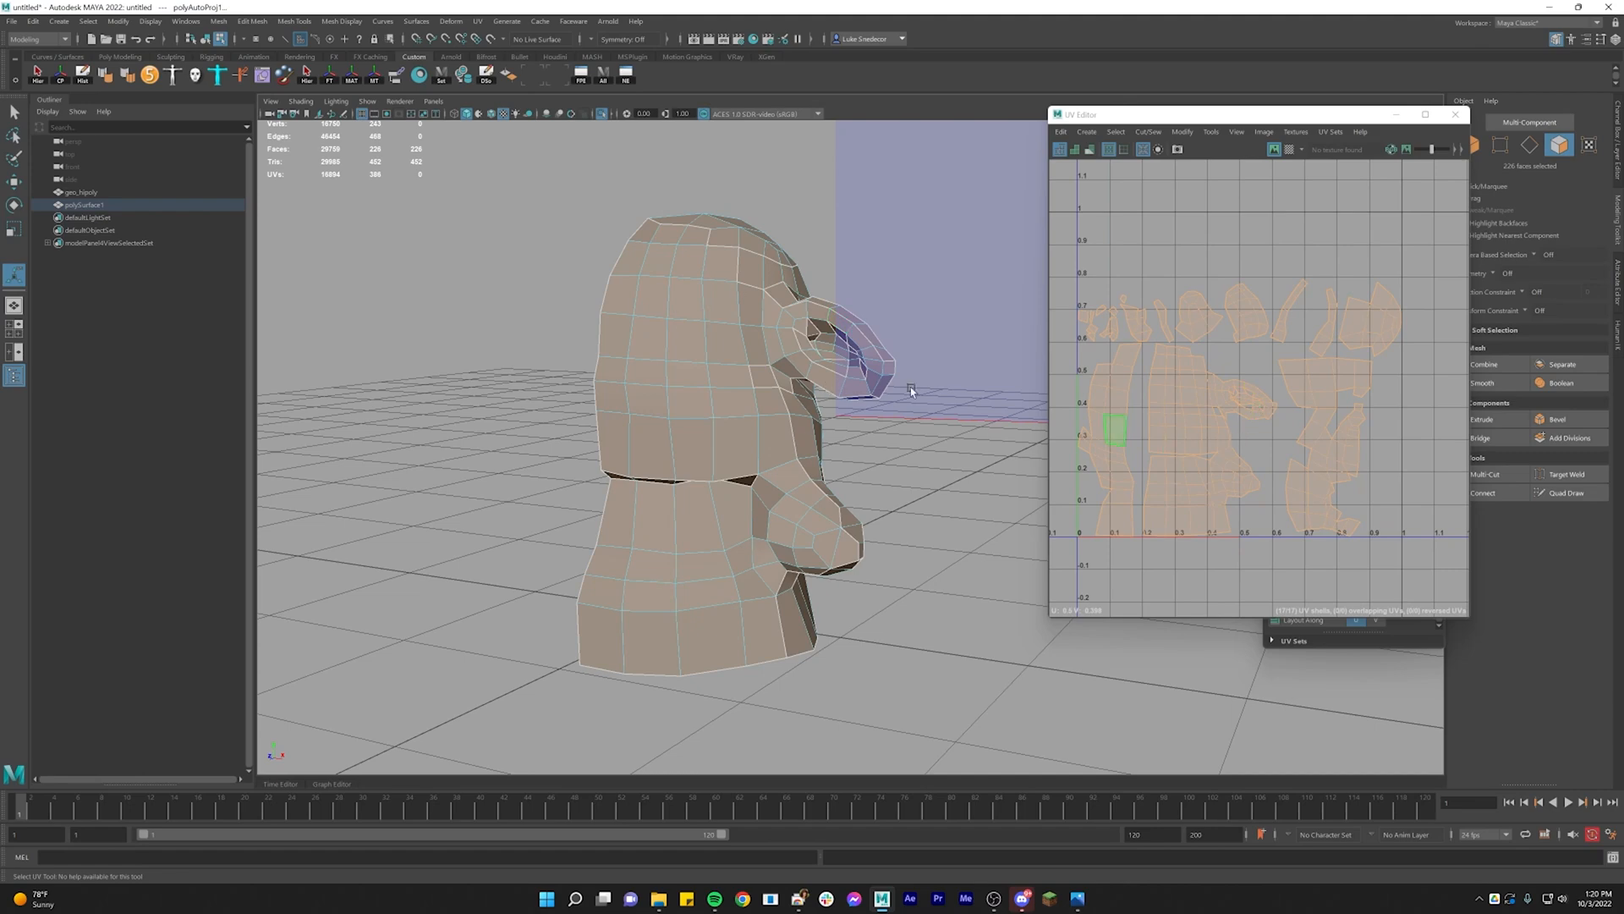
alt+drag(999, 452, 829, 431)
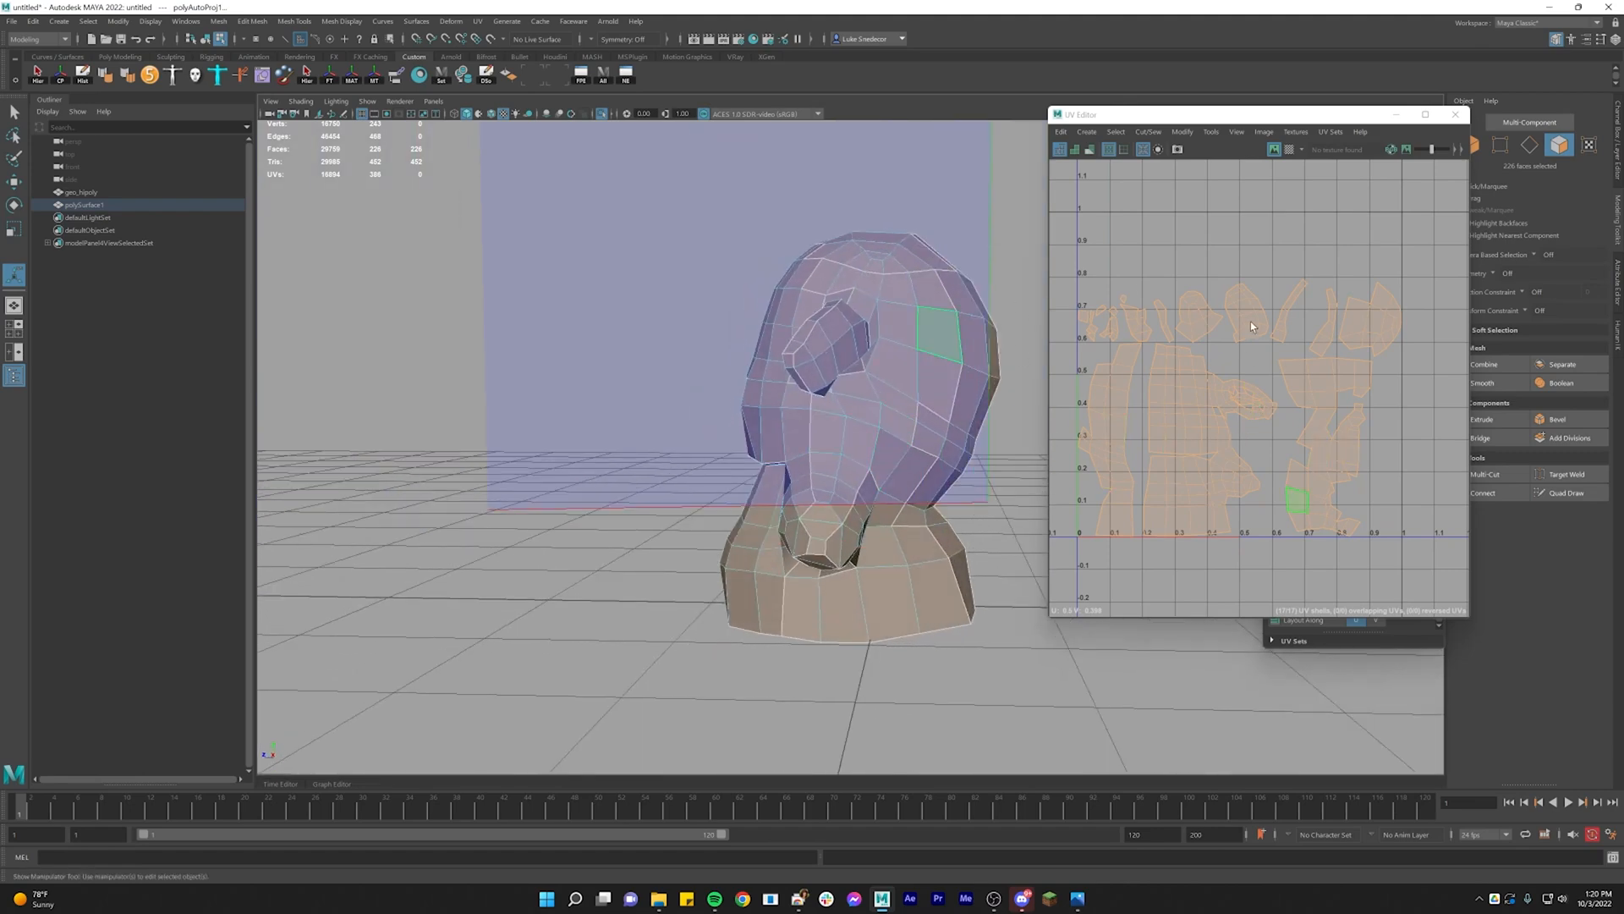
alt+drag(1000, 415, 947, 405)
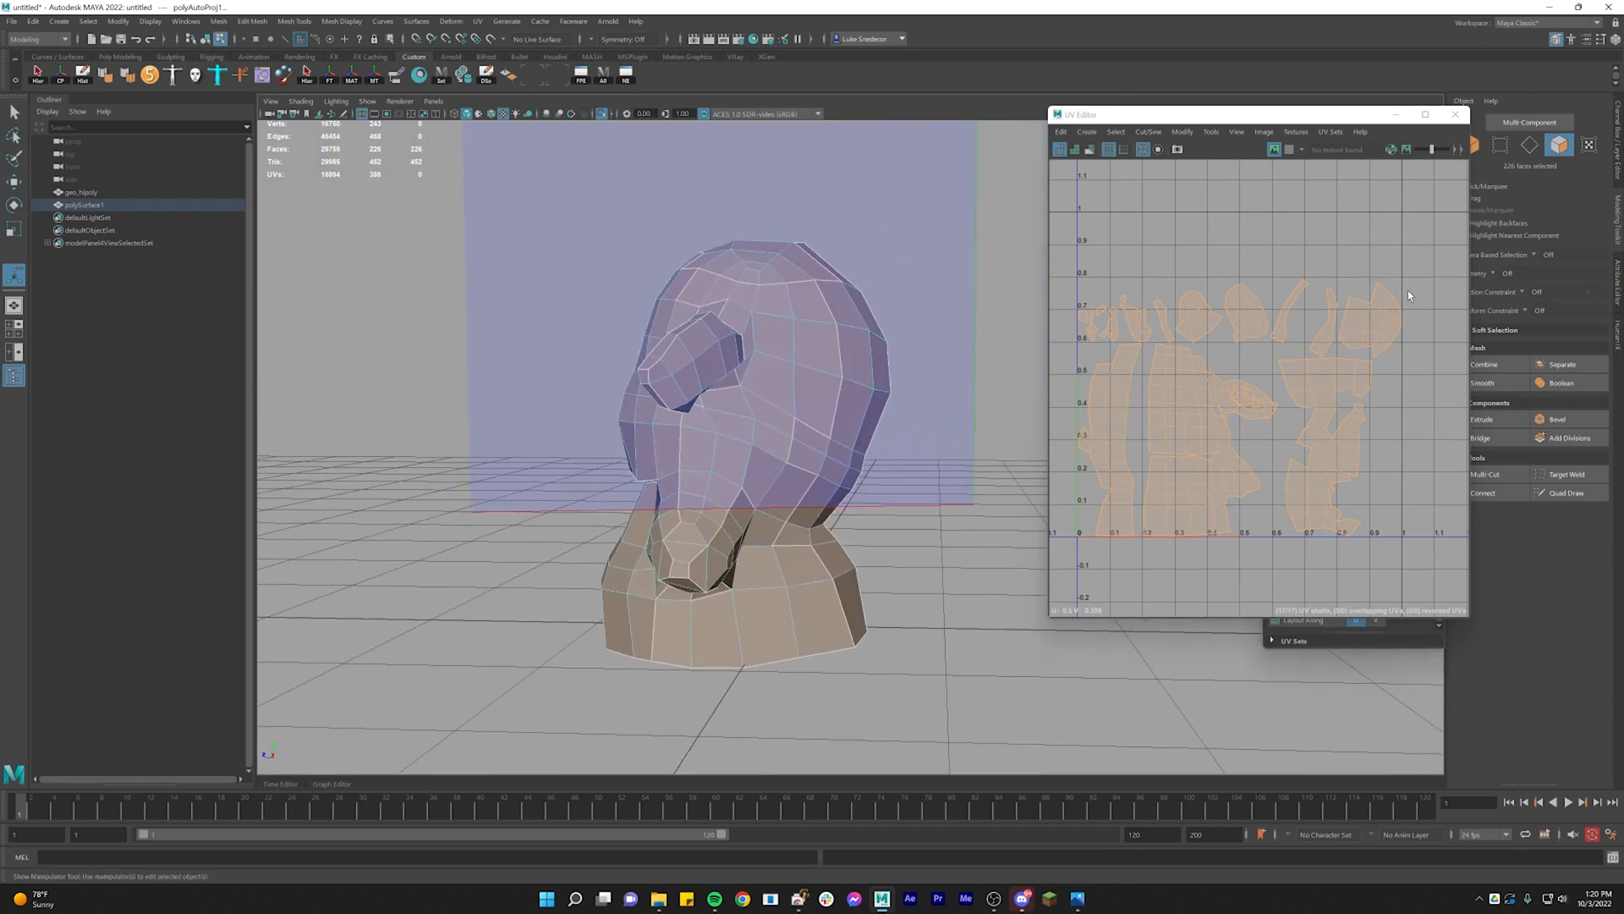
scroll(1107, 309, up, 4)
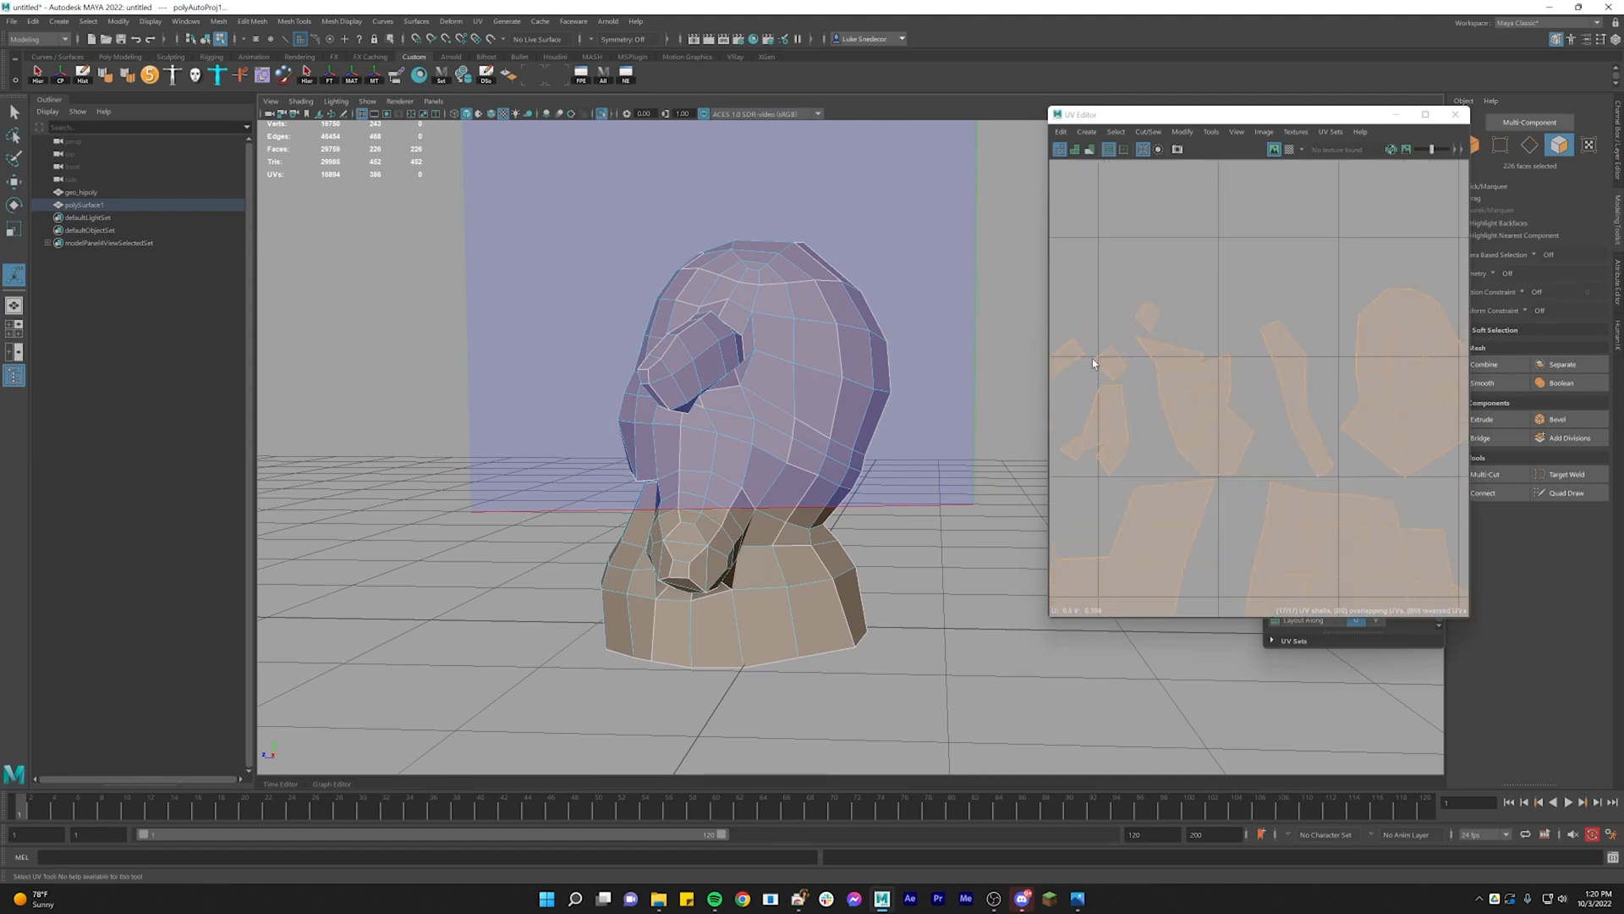
scroll(1176, 376, down, 6)
click(1244, 386)
scroll(1244, 384, up, 2)
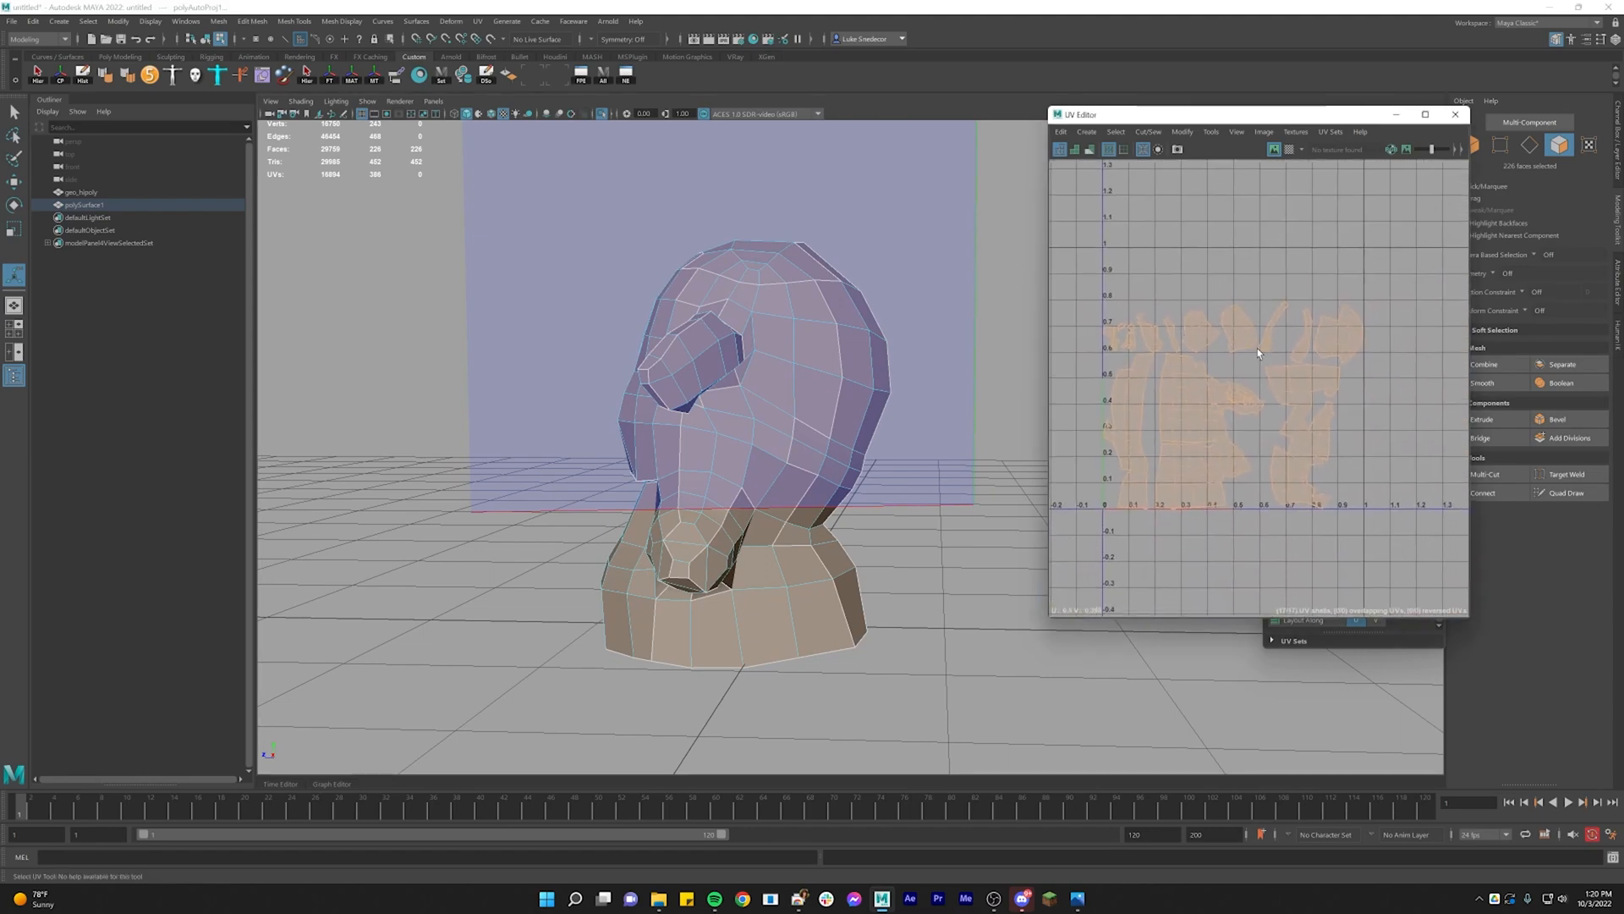
alt+drag(848, 409, 783, 330)
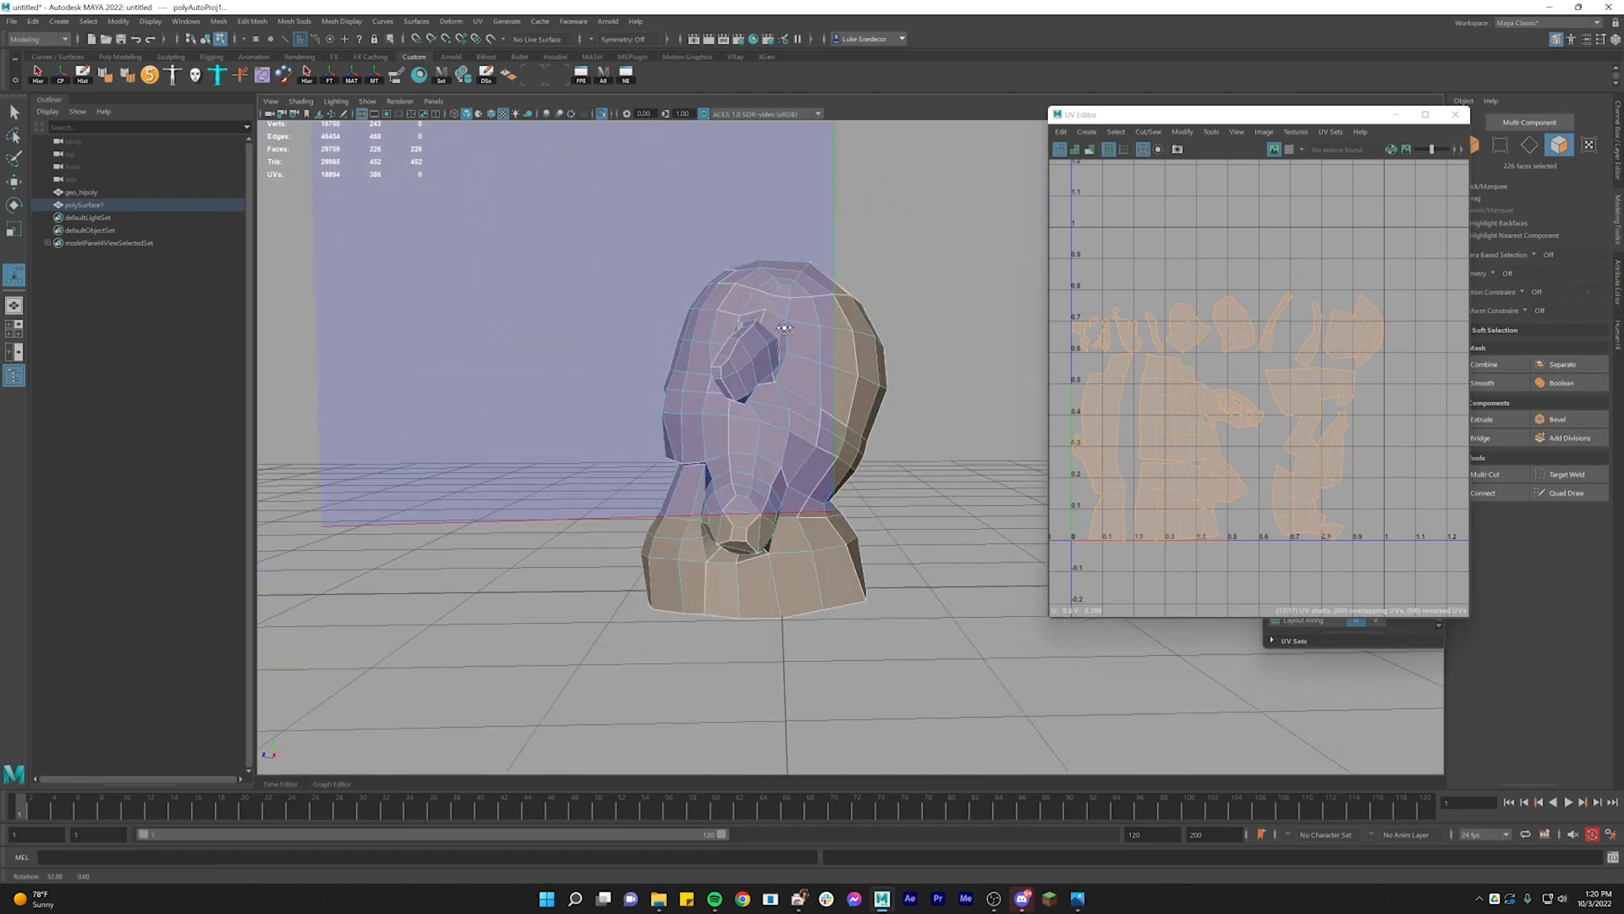
Apply a camera-based UV projection to the low-poly mesh from a side view facing the ear
click(479, 22)
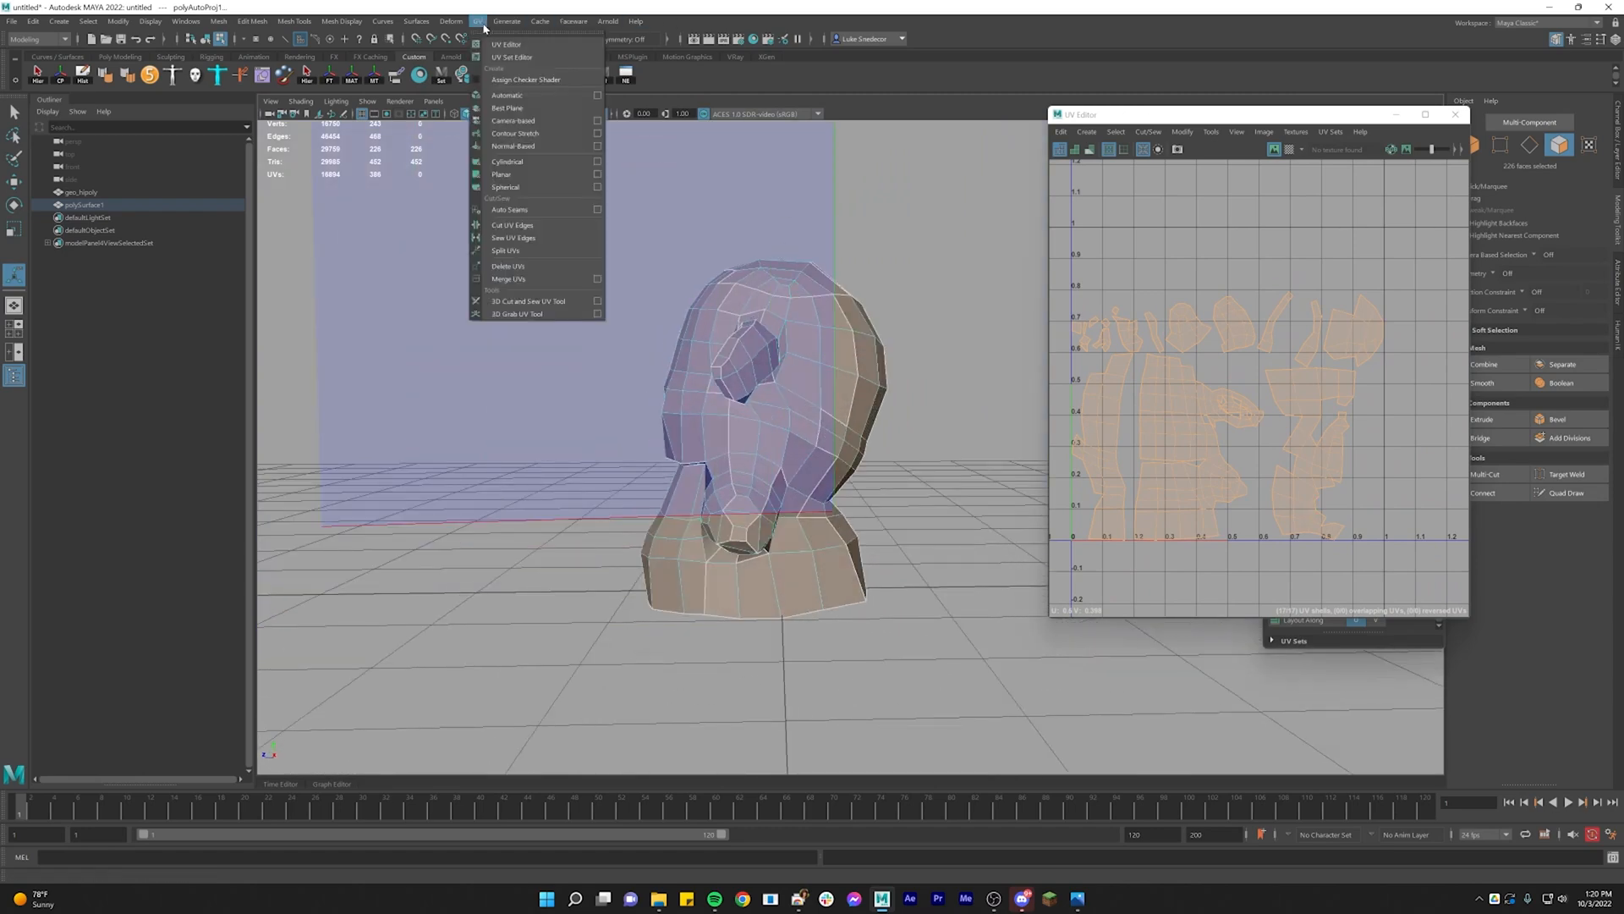
click(523, 123)
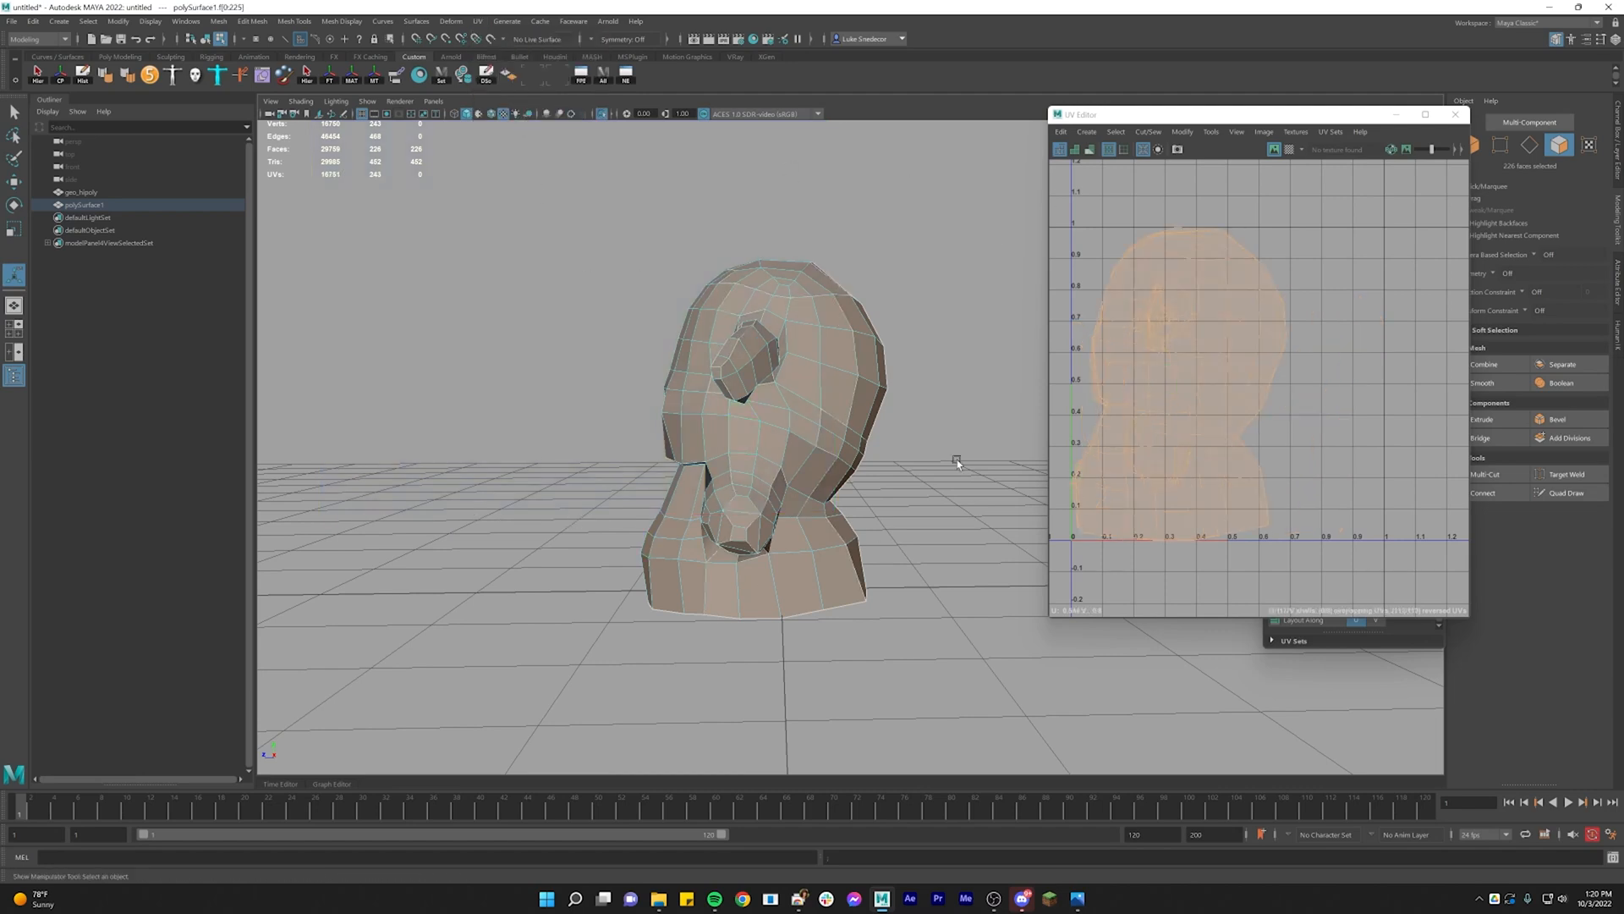
click(1313, 350)
alt+drag(818, 401, 931, 369)
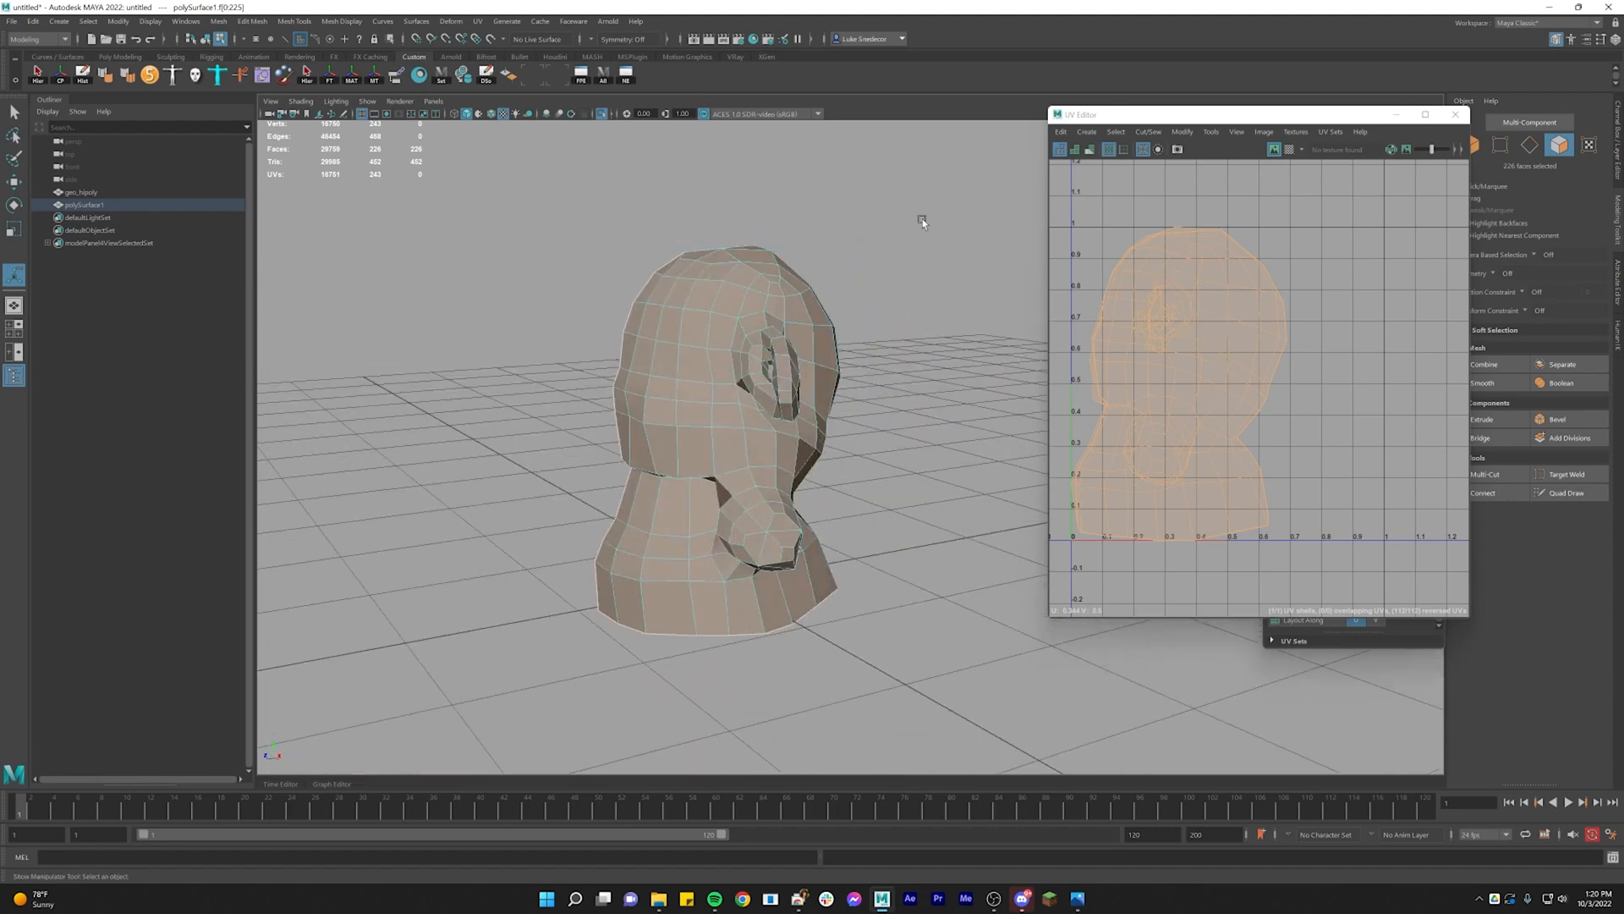
alt+drag(744, 543, 677, 499)
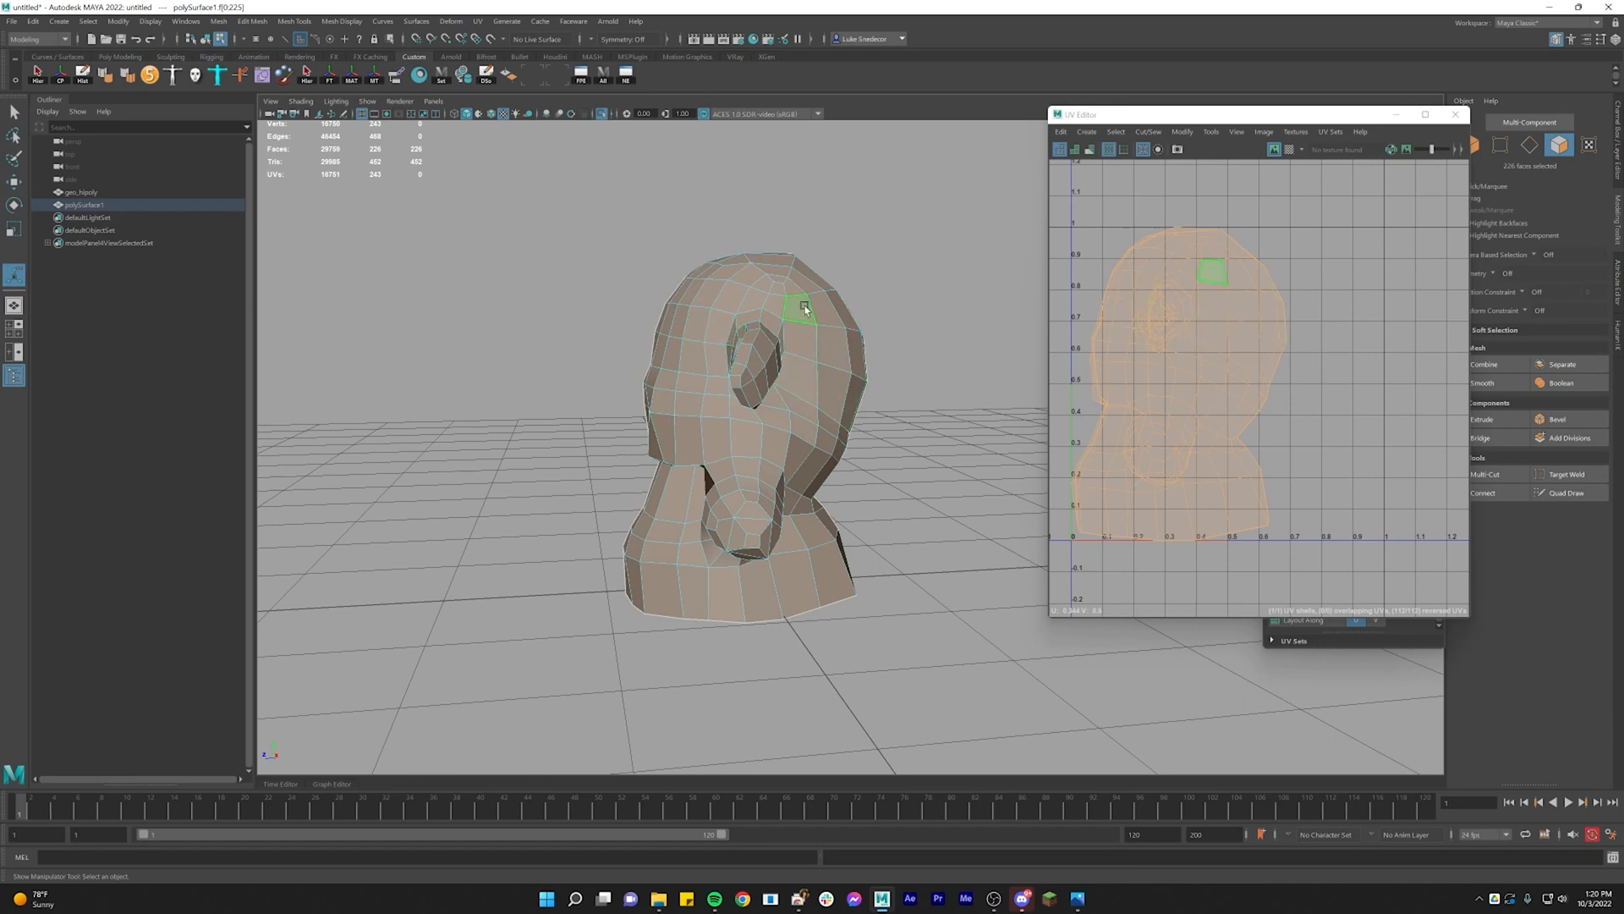
Return the low-poly mesh to object mode and select it as a whole
right_drag(805, 306, 855, 285)
key(q)
click(871, 292)
click(789, 337)
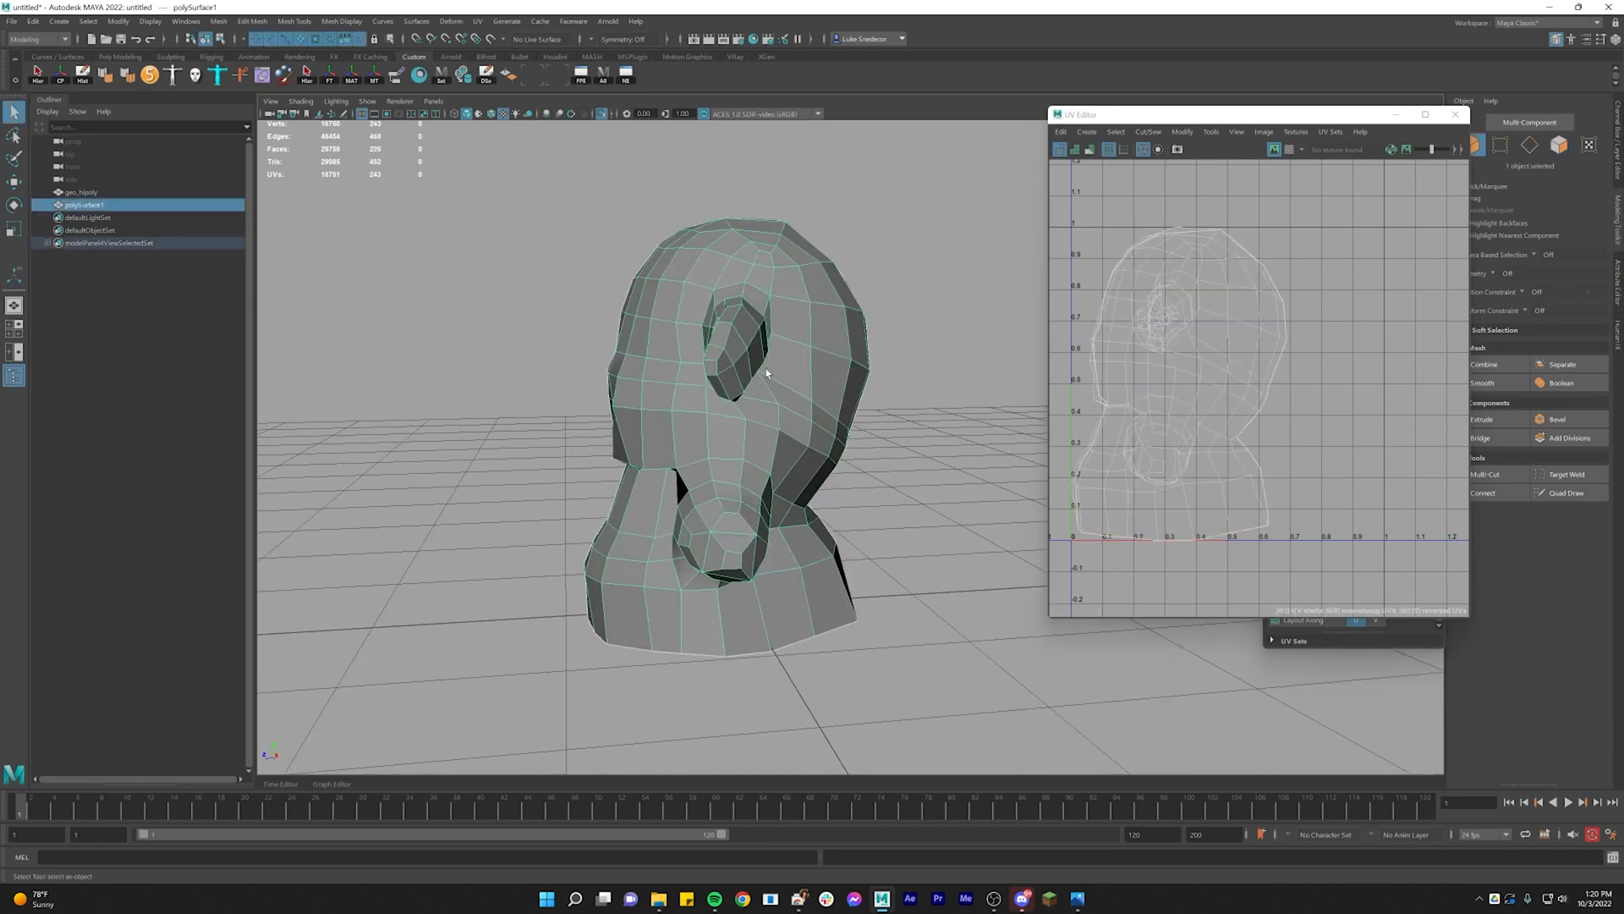
Cut a UV seam around the base of the ear with the 3D Cut and Sew UV Tool
alt+drag(802, 366, 895, 342)
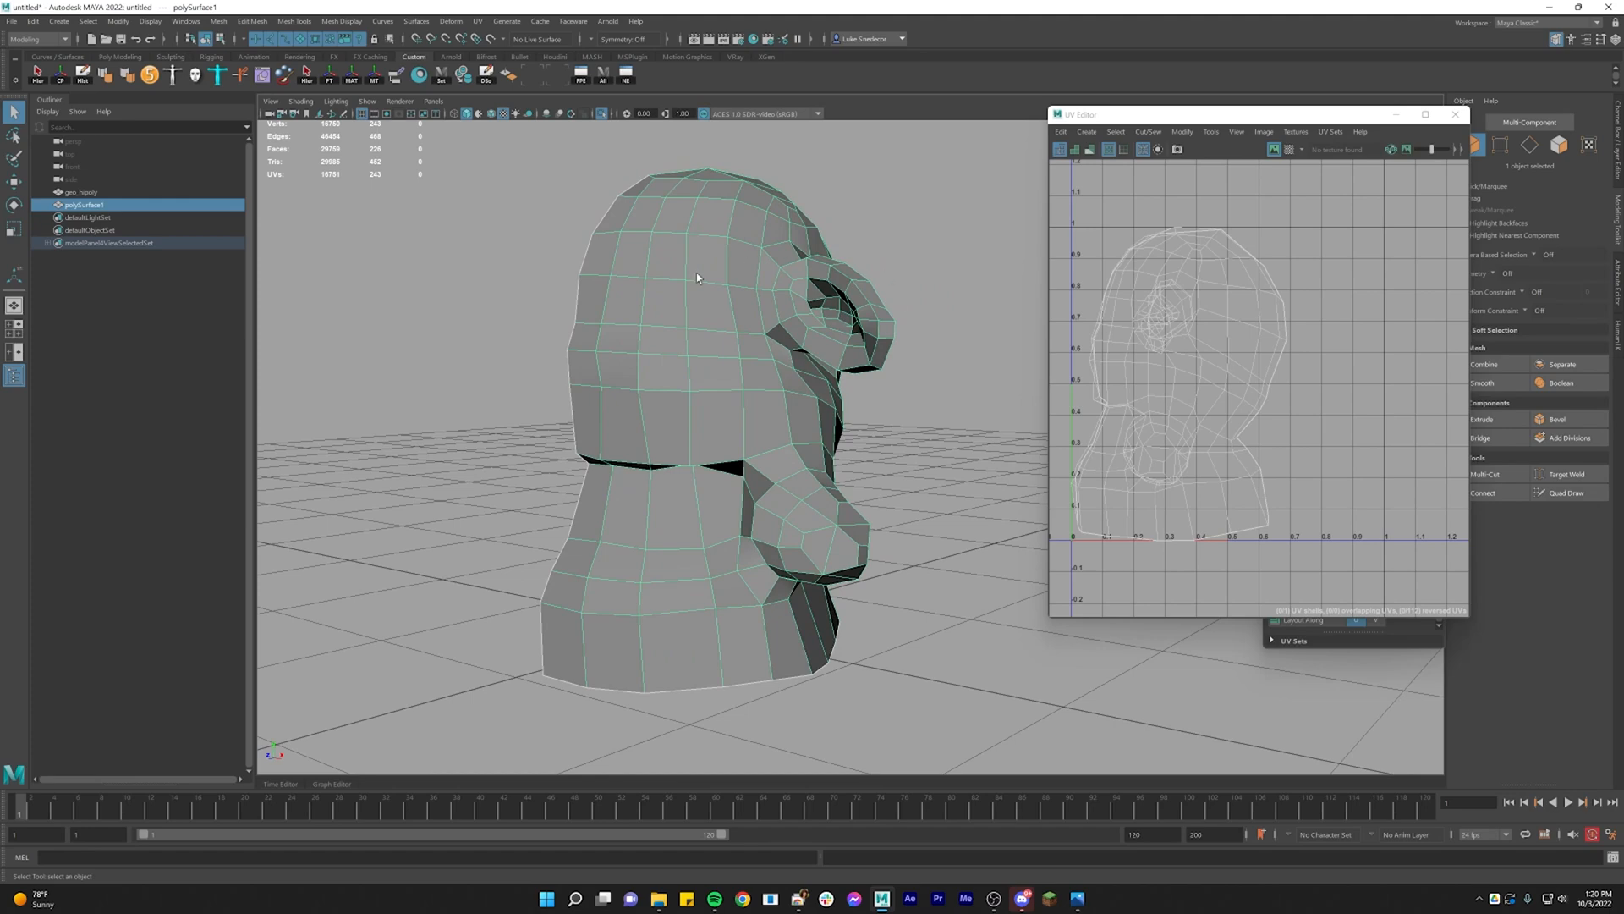
alt+drag(878, 311, 799, 280)
click(478, 22)
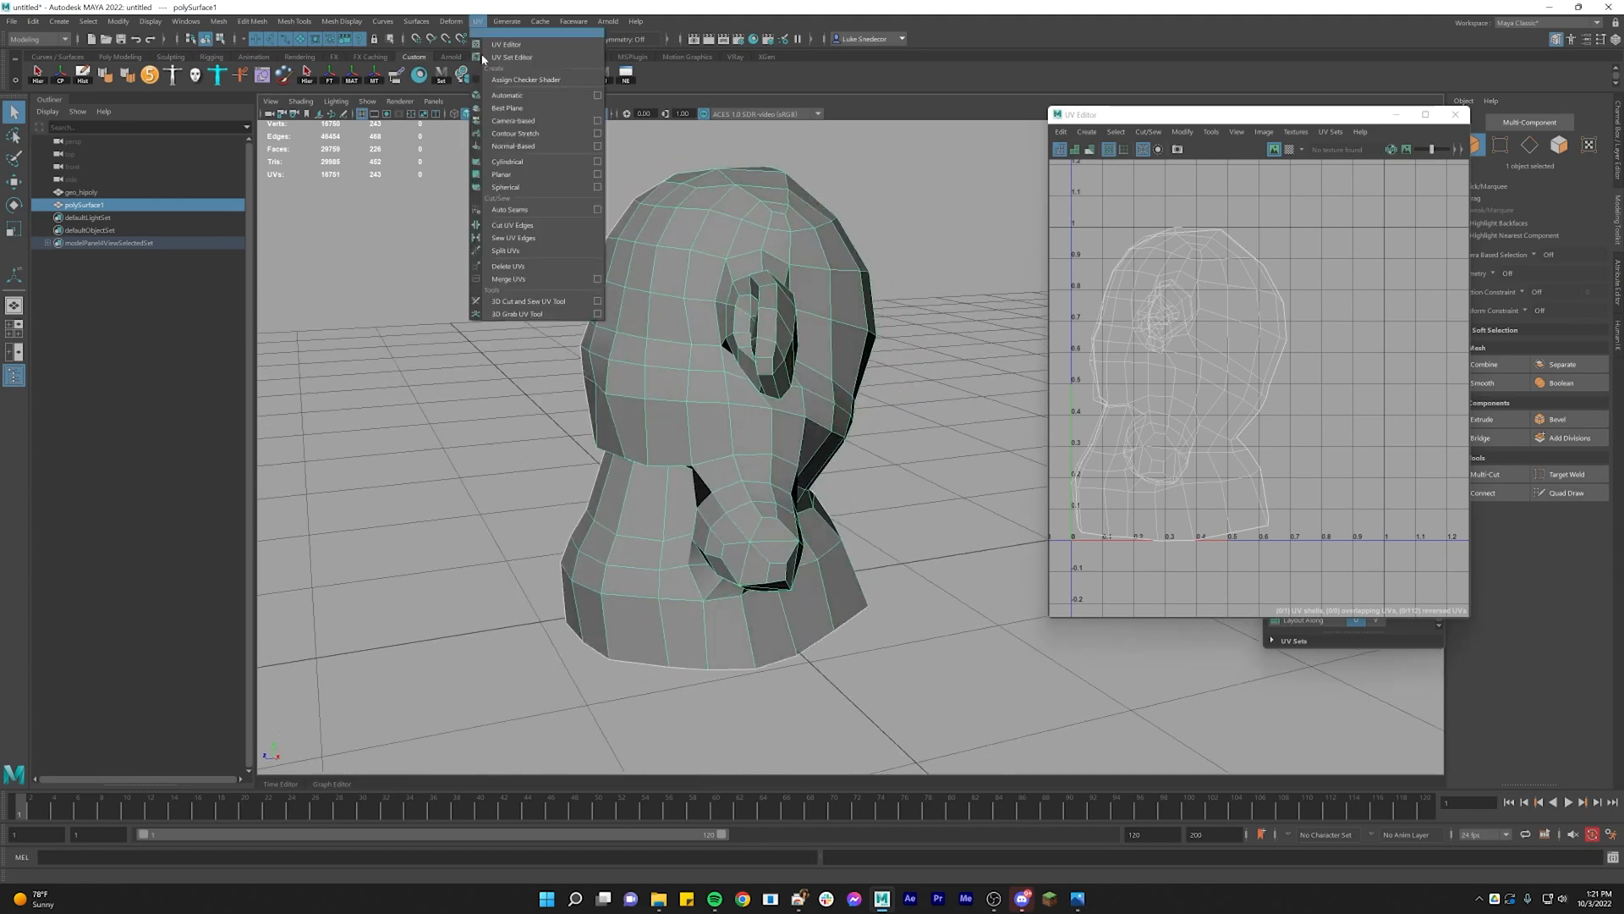
click(564, 305)
alt+middle_drag(593, 296, 603, 331)
alt+right_drag(602, 332, 702, 338)
alt+drag(702, 338, 816, 353)
click(768, 315)
click(794, 367)
click(771, 369)
alt+drag(713, 435, 704, 286)
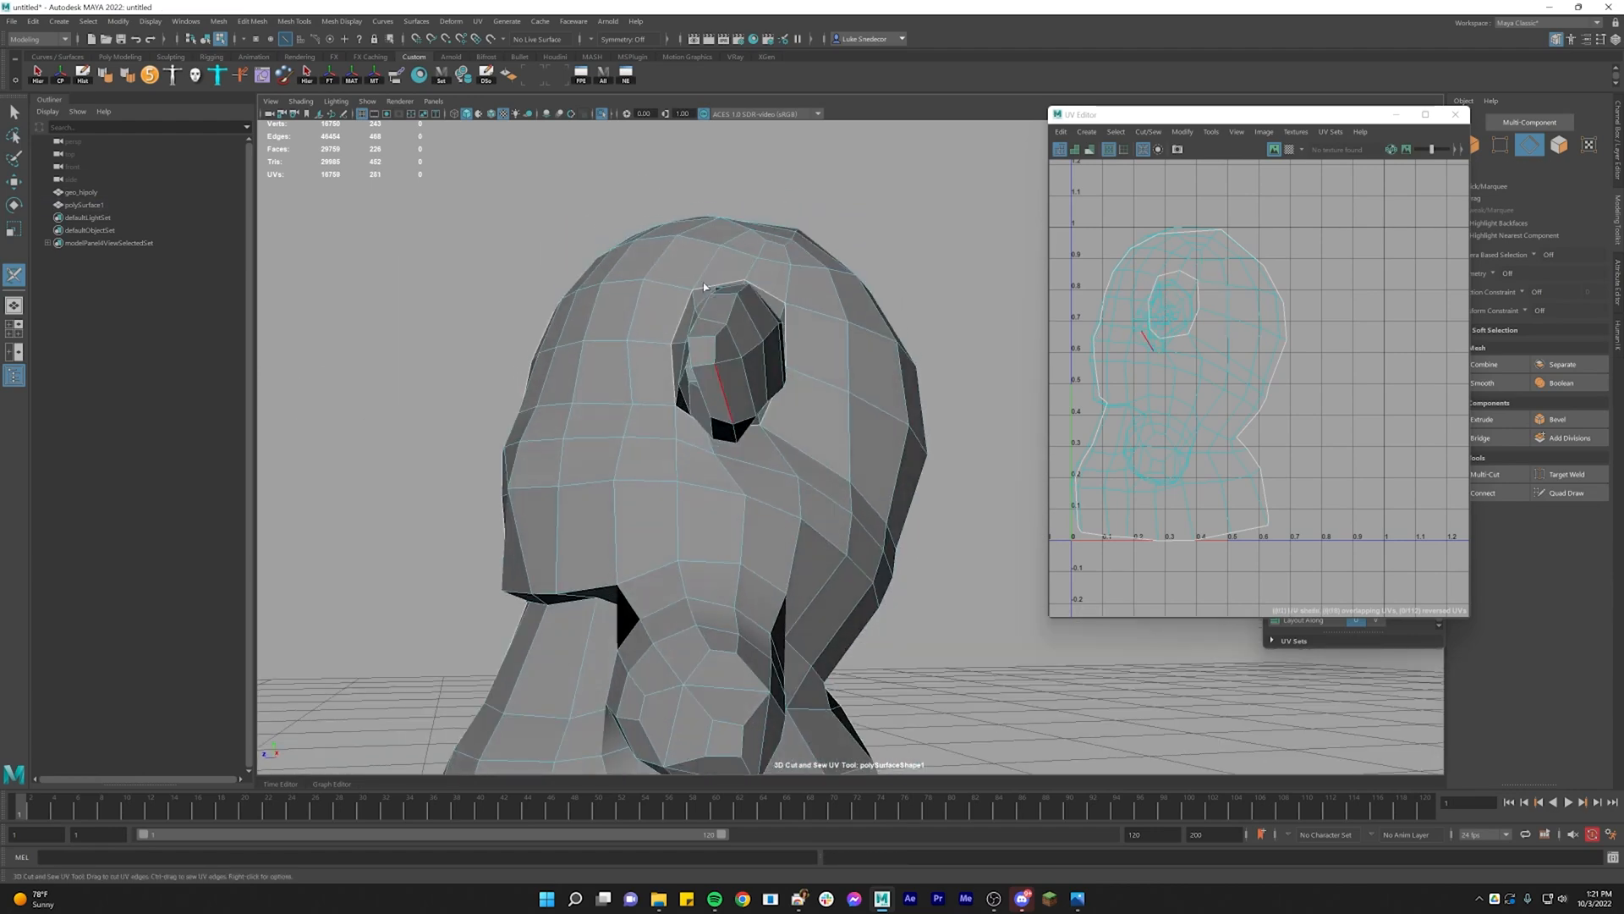
Cut a UV seam around the base of the arm where it meets the body
alt+middle_drag(703, 287, 719, 106)
alt+drag(626, 381, 774, 389)
click(847, 341)
alt+middle_drag(778, 414, 795, 347)
alt+right_drag(795, 347, 818, 365)
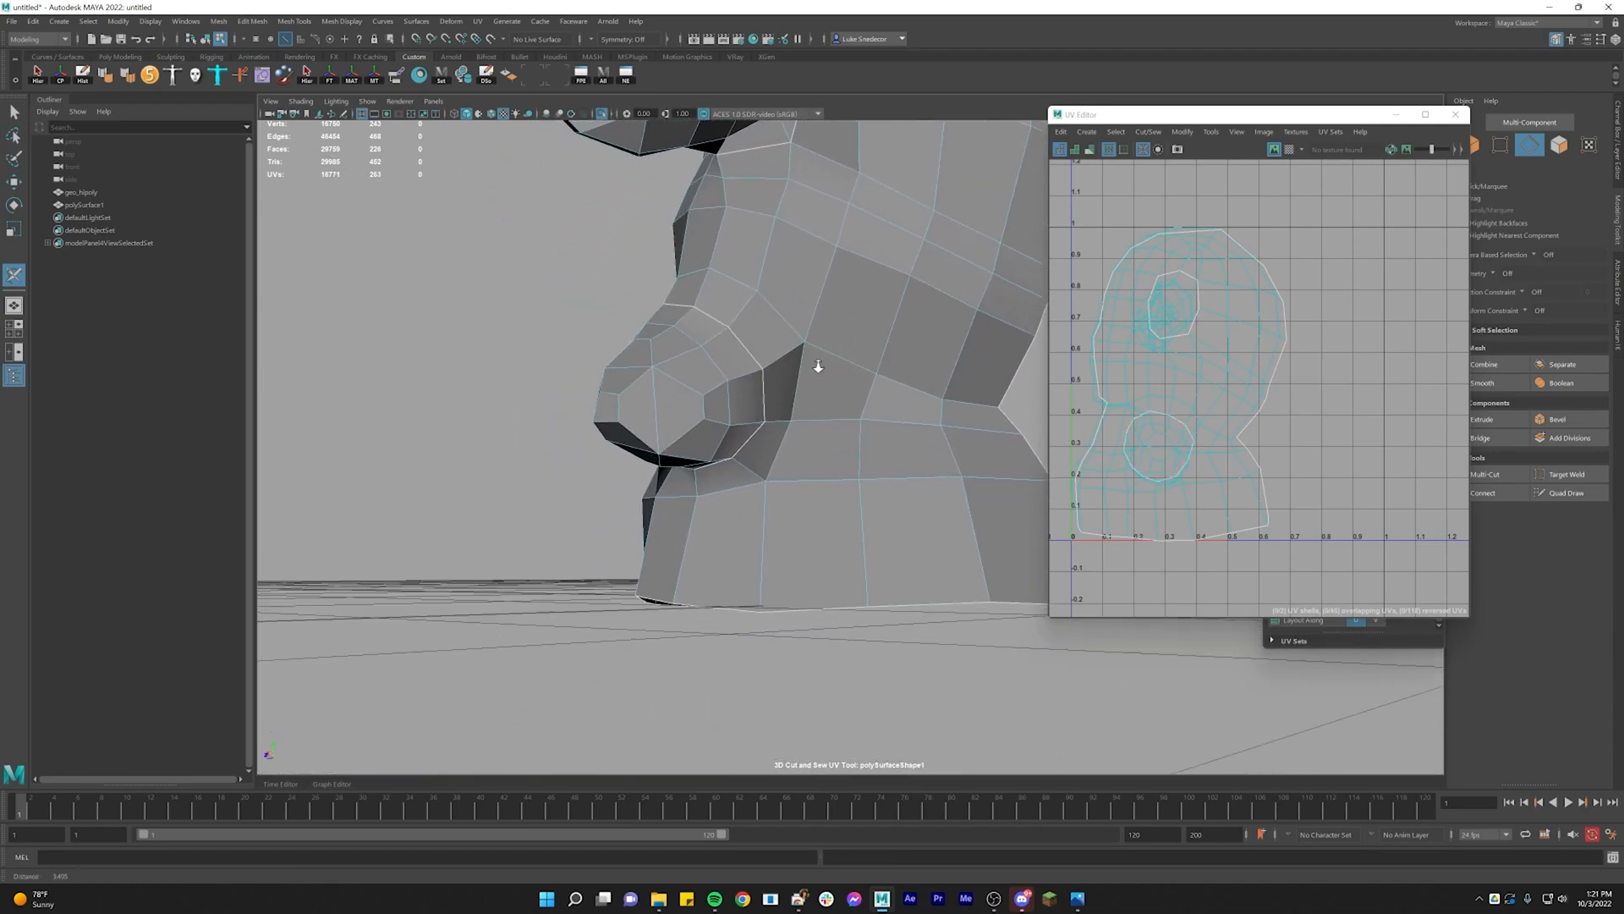
Leave the cutting tool, return the mesh to object mode, and move the UV Editor off the UV Toolkit
alt+drag(818, 365, 741, 469)
alt+right_drag(812, 326, 688, 308)
alt+drag(689, 308, 758, 289)
key(a)
right_click(758, 289)
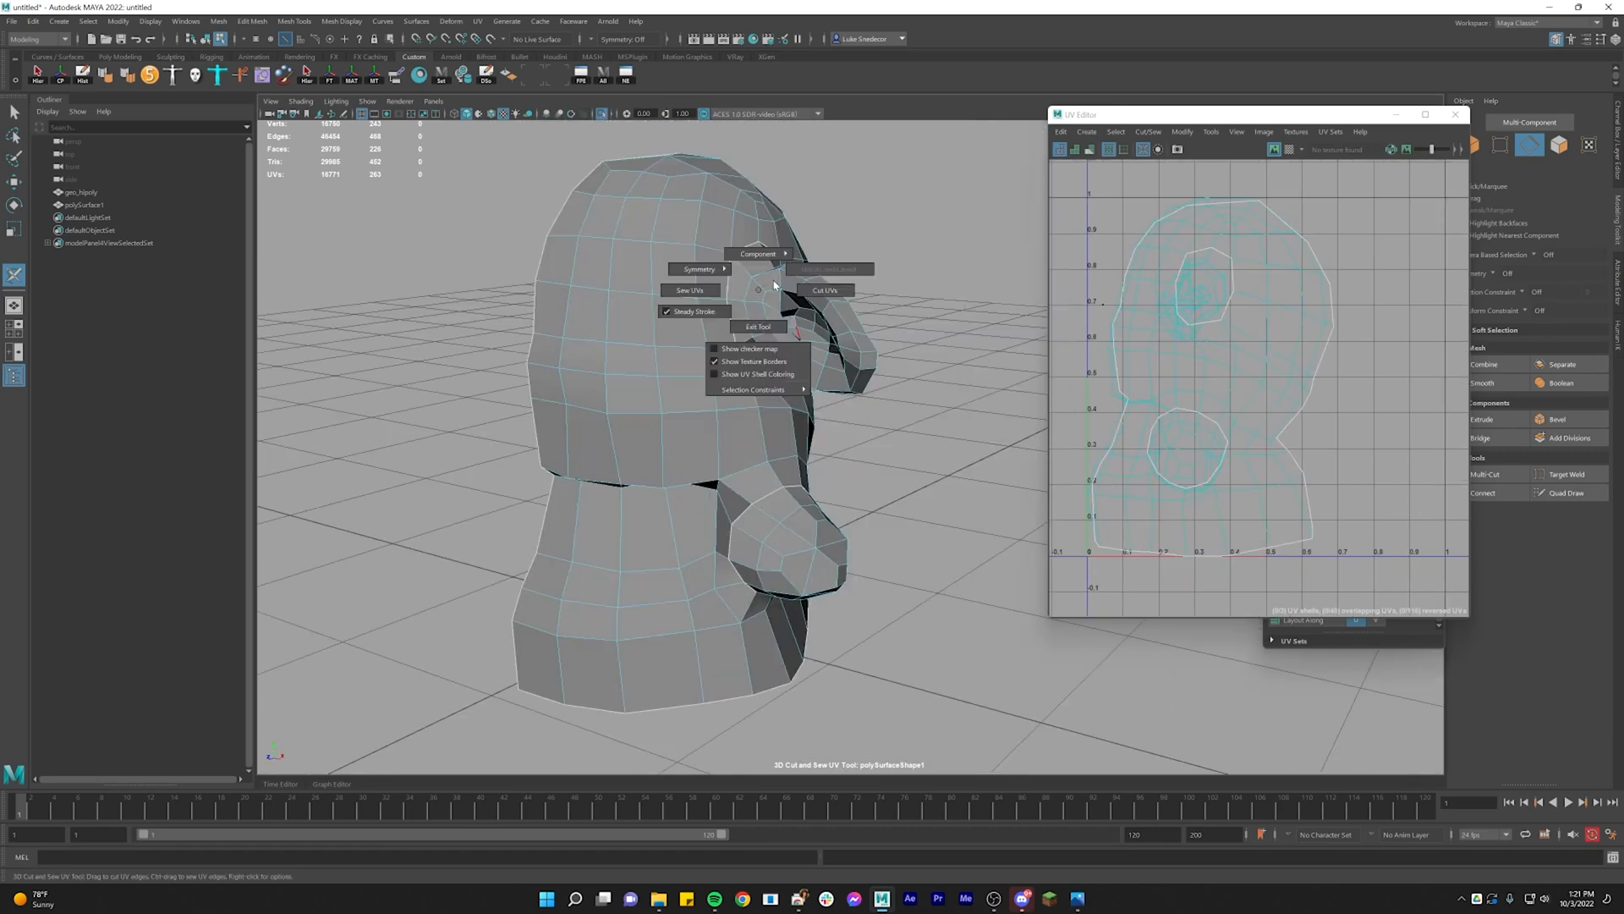
key(w)
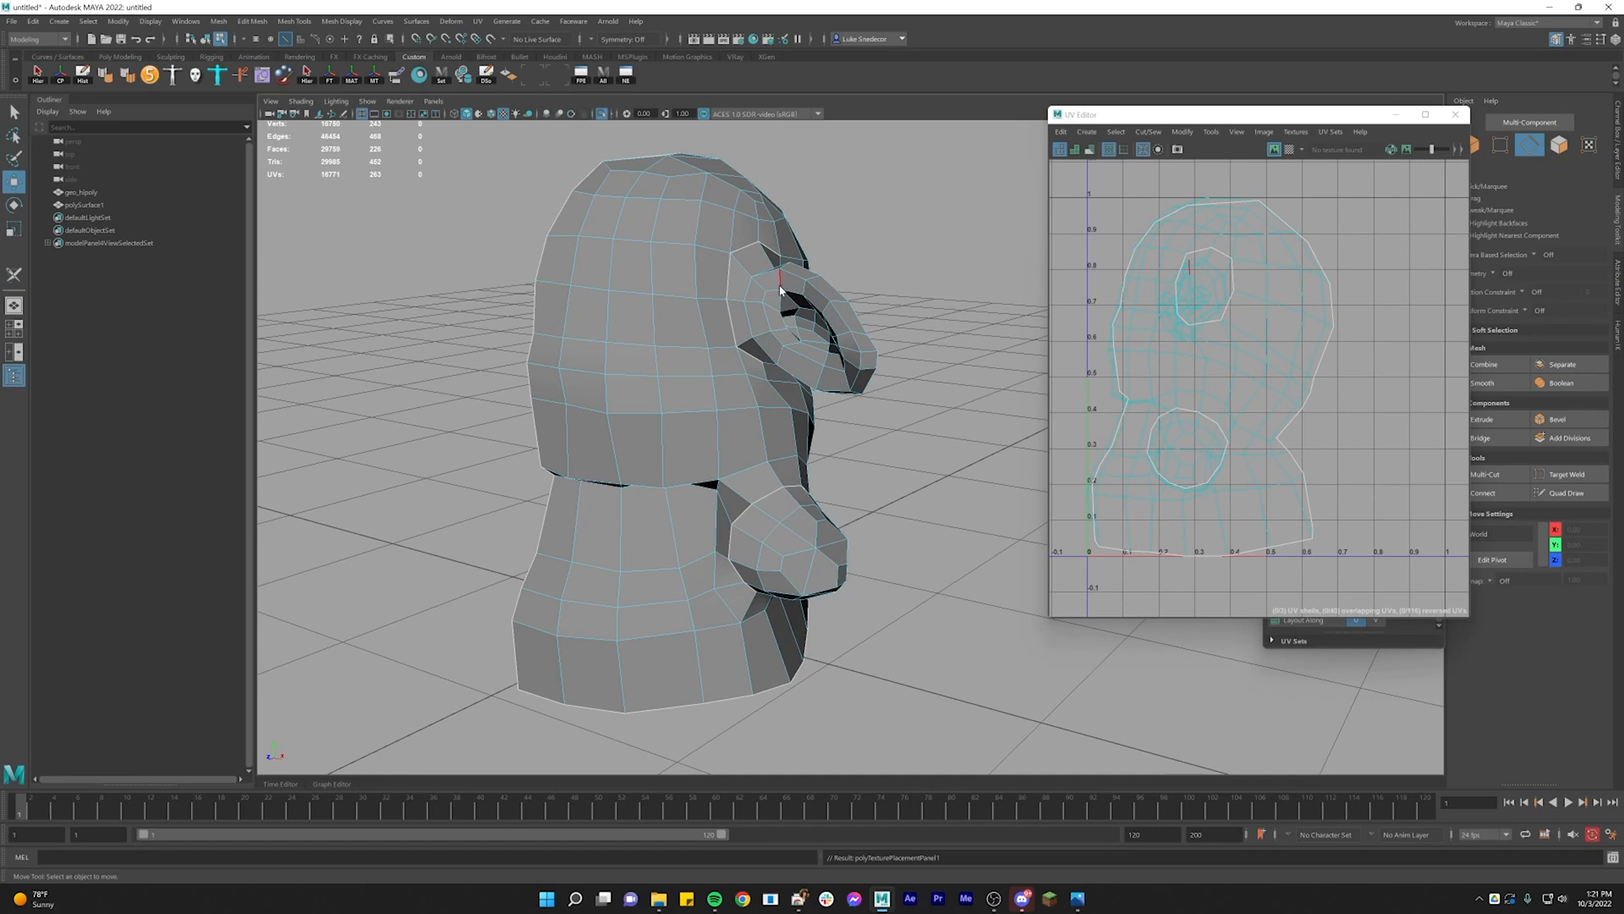
right_drag(780, 290, 838, 262)
drag(1237, 121, 986, 151)
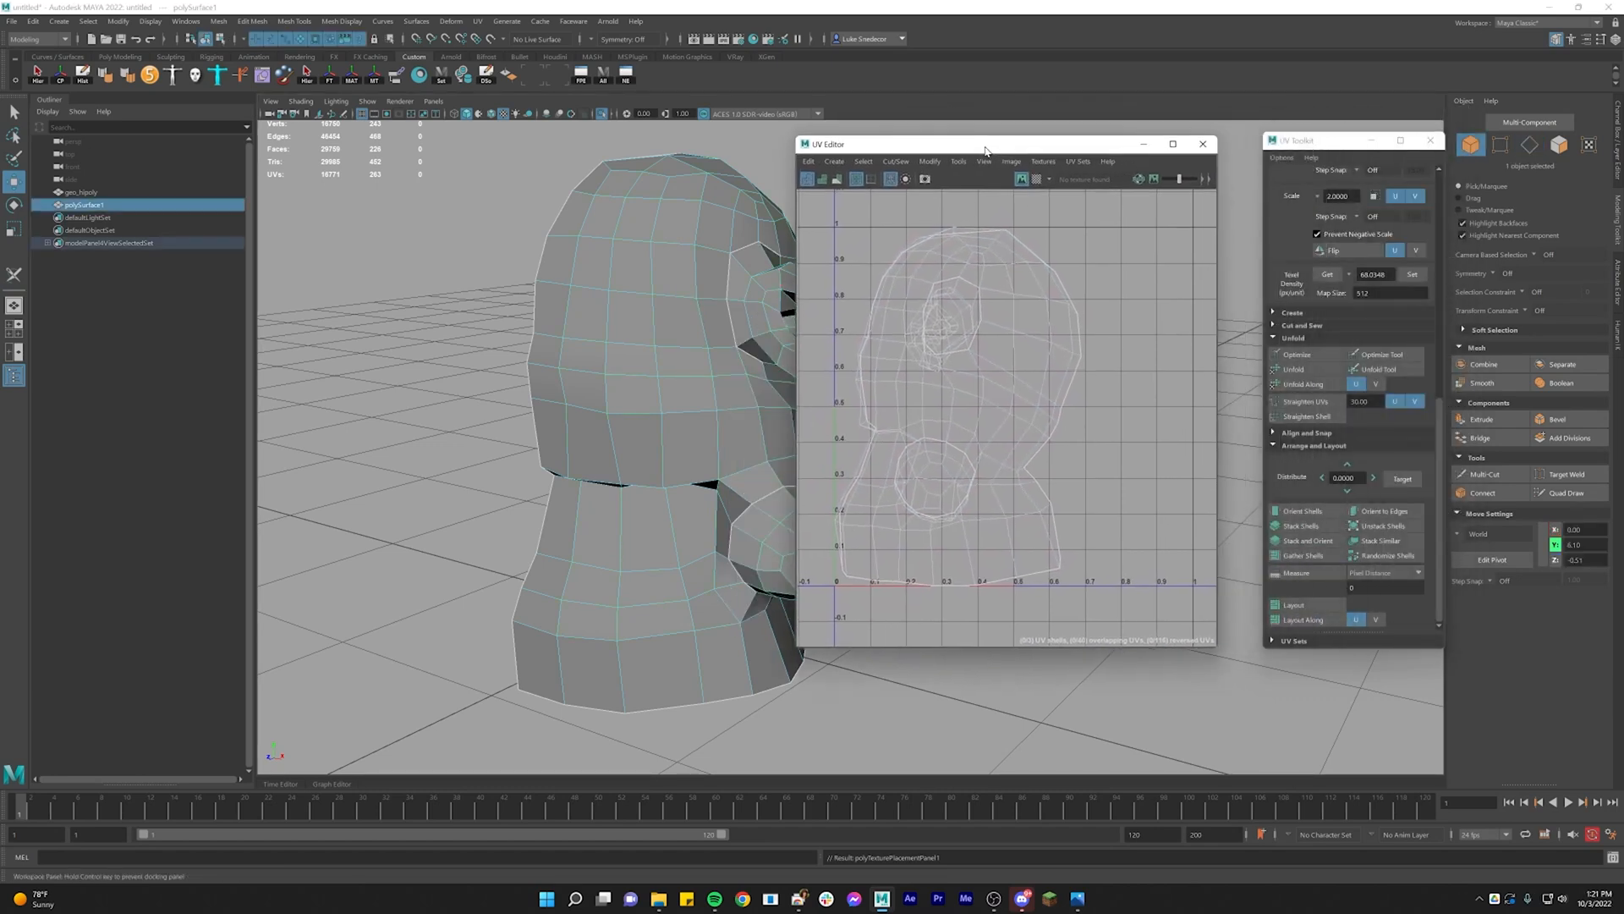
Arrange the UV Editor and UV Toolkit side by side next to the mesh and optimize the whole mesh's UVs
drag(1310, 141, 1220, 147)
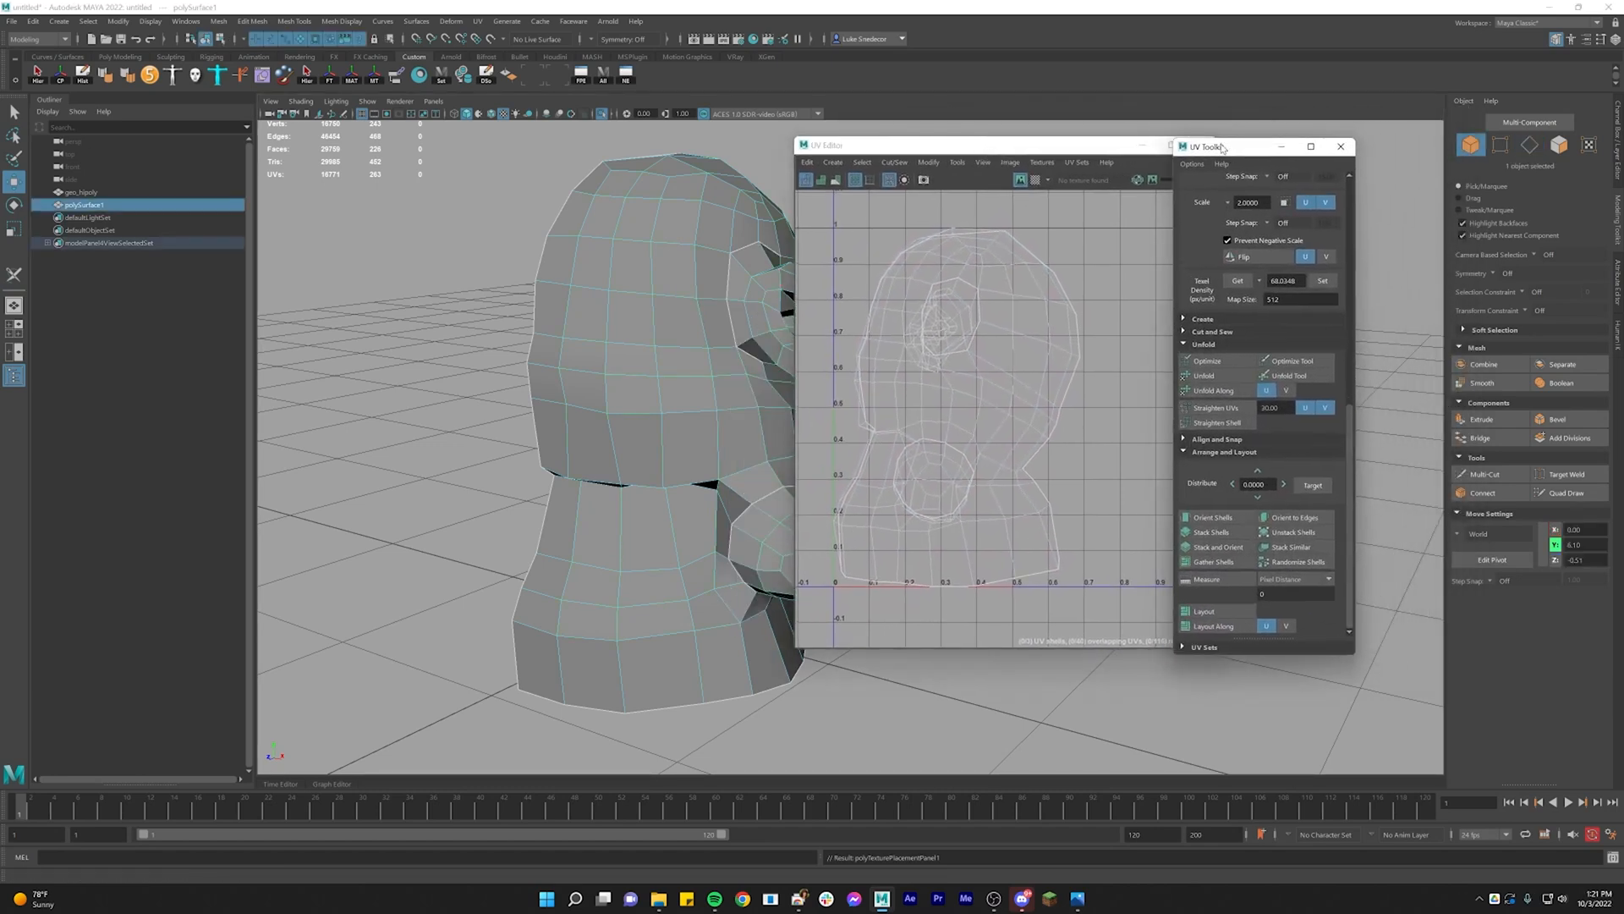
click(478, 22)
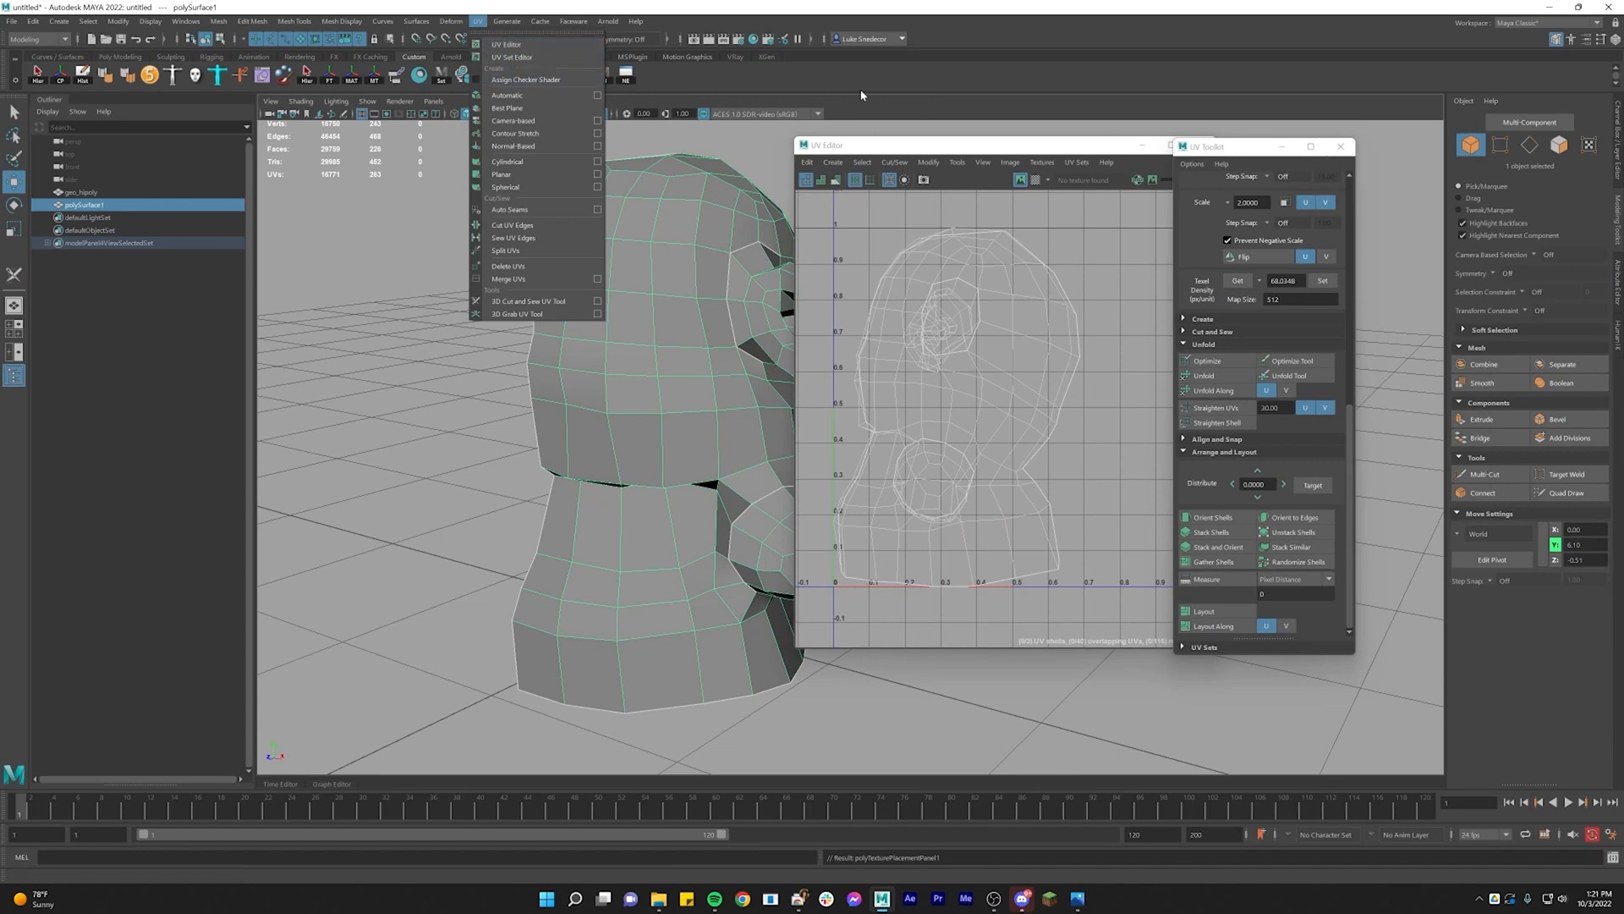
click(1207, 152)
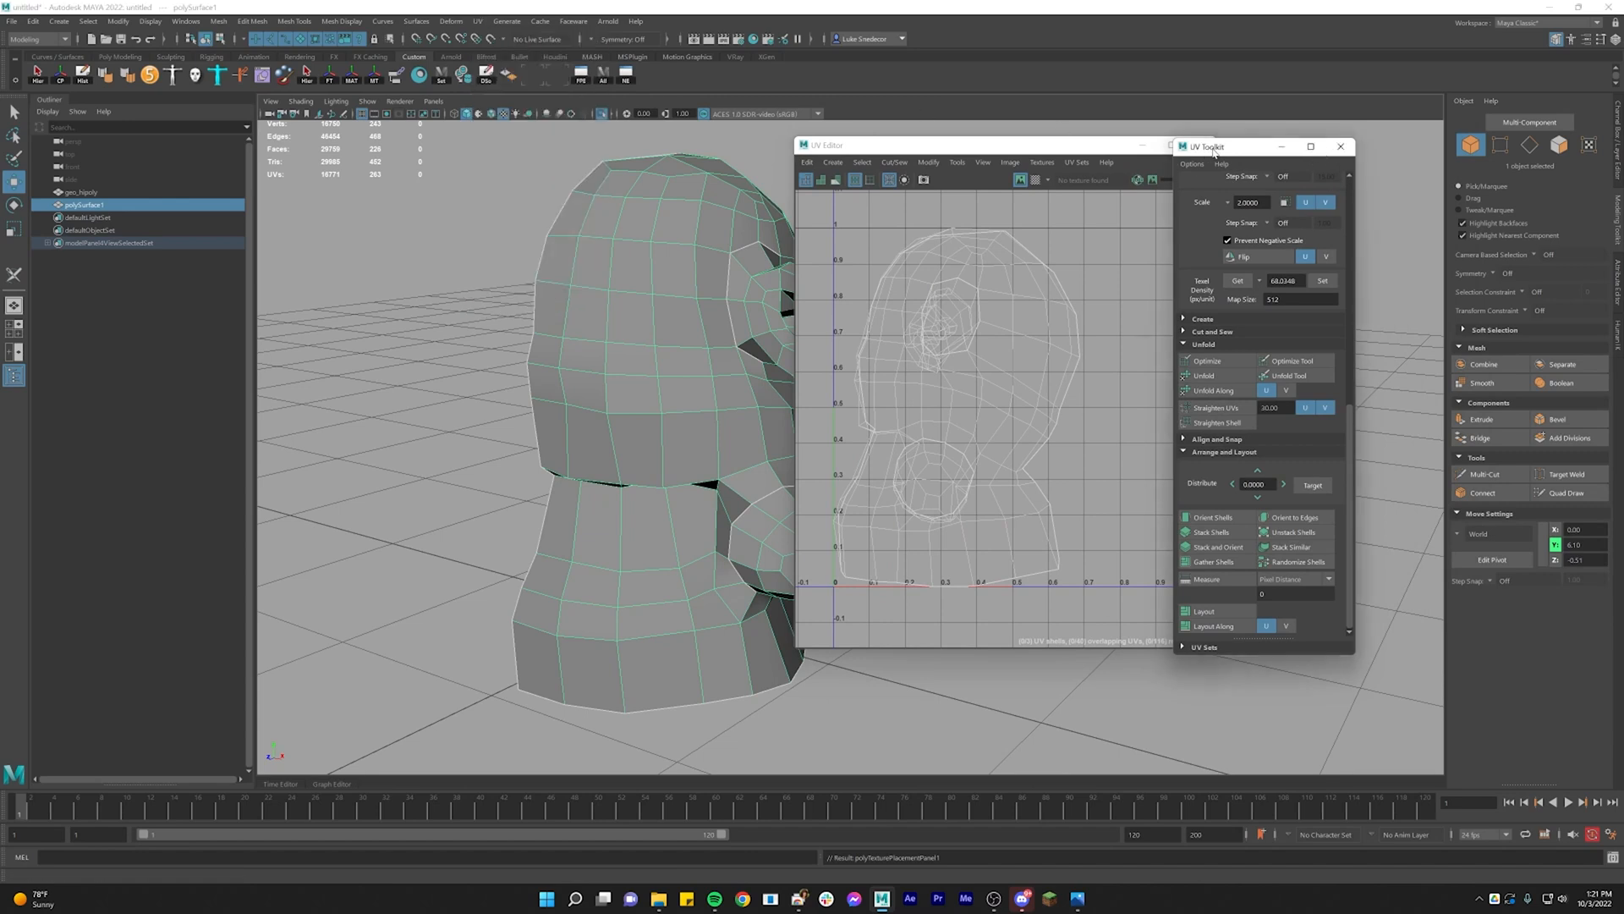
drag(1208, 152, 1267, 147)
drag(1069, 153, 1113, 152)
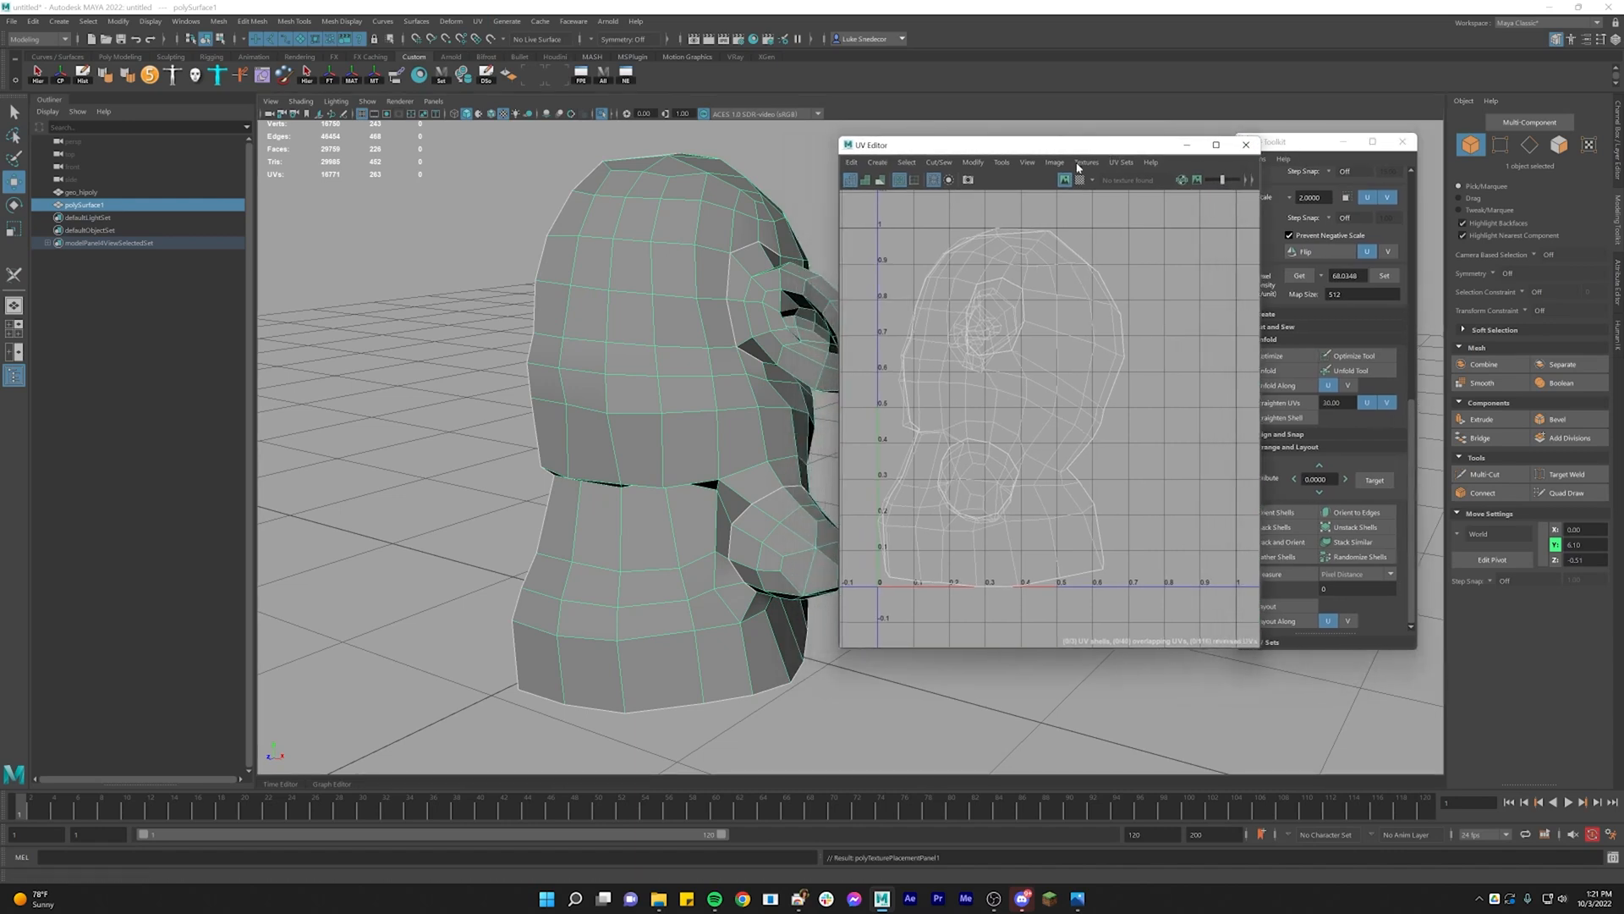
alt+drag(825, 330, 709, 315)
drag(1102, 152, 1050, 147)
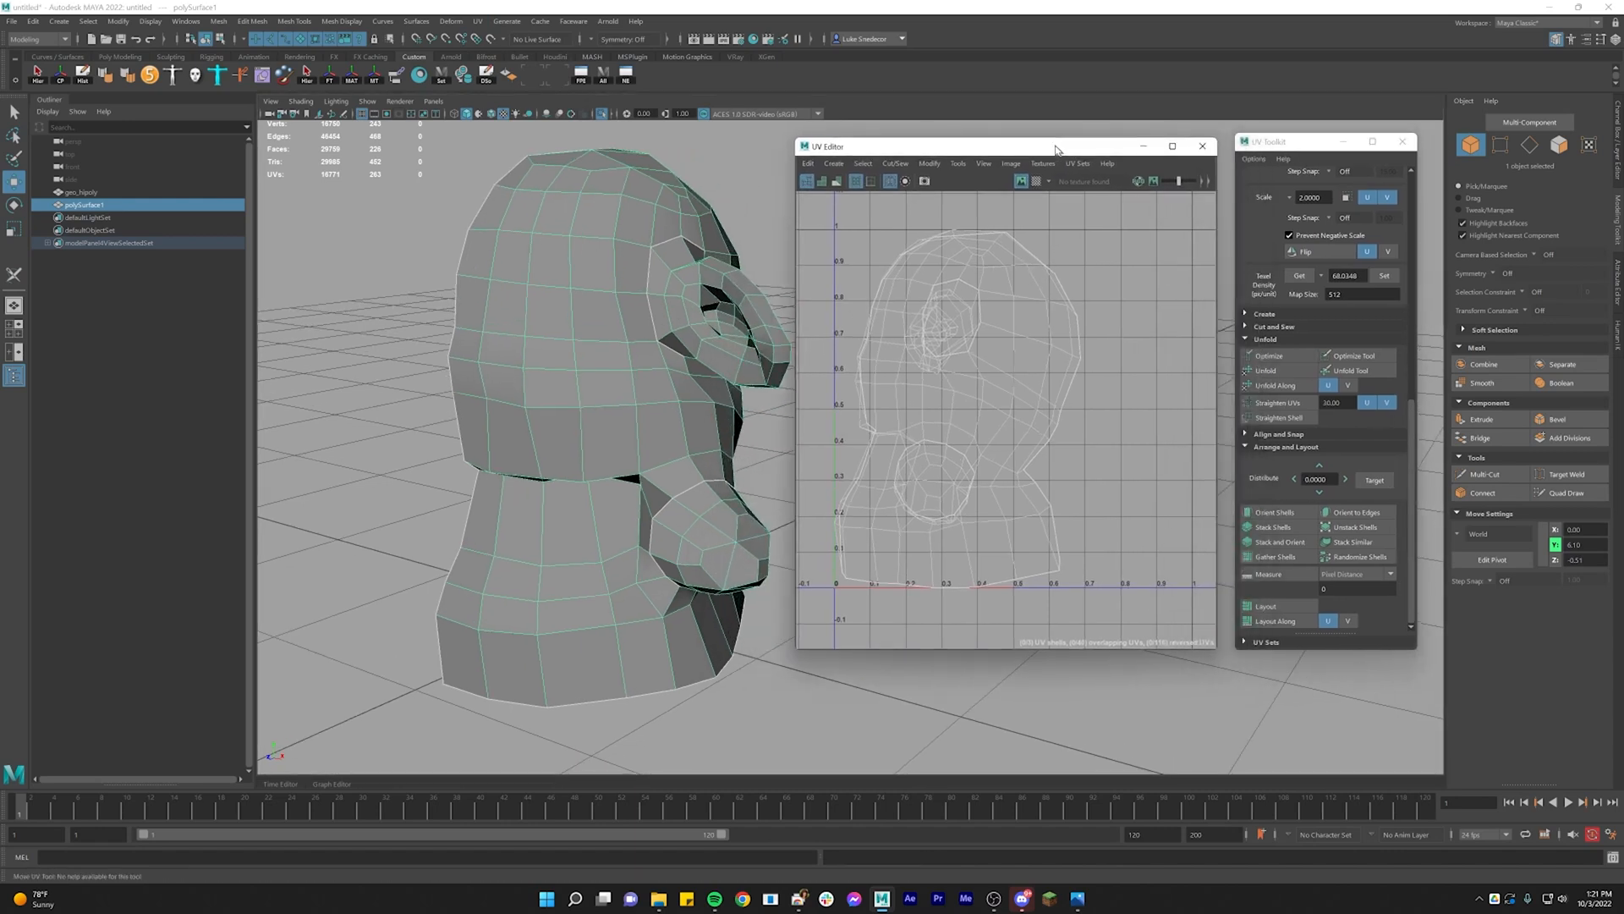
click(1295, 362)
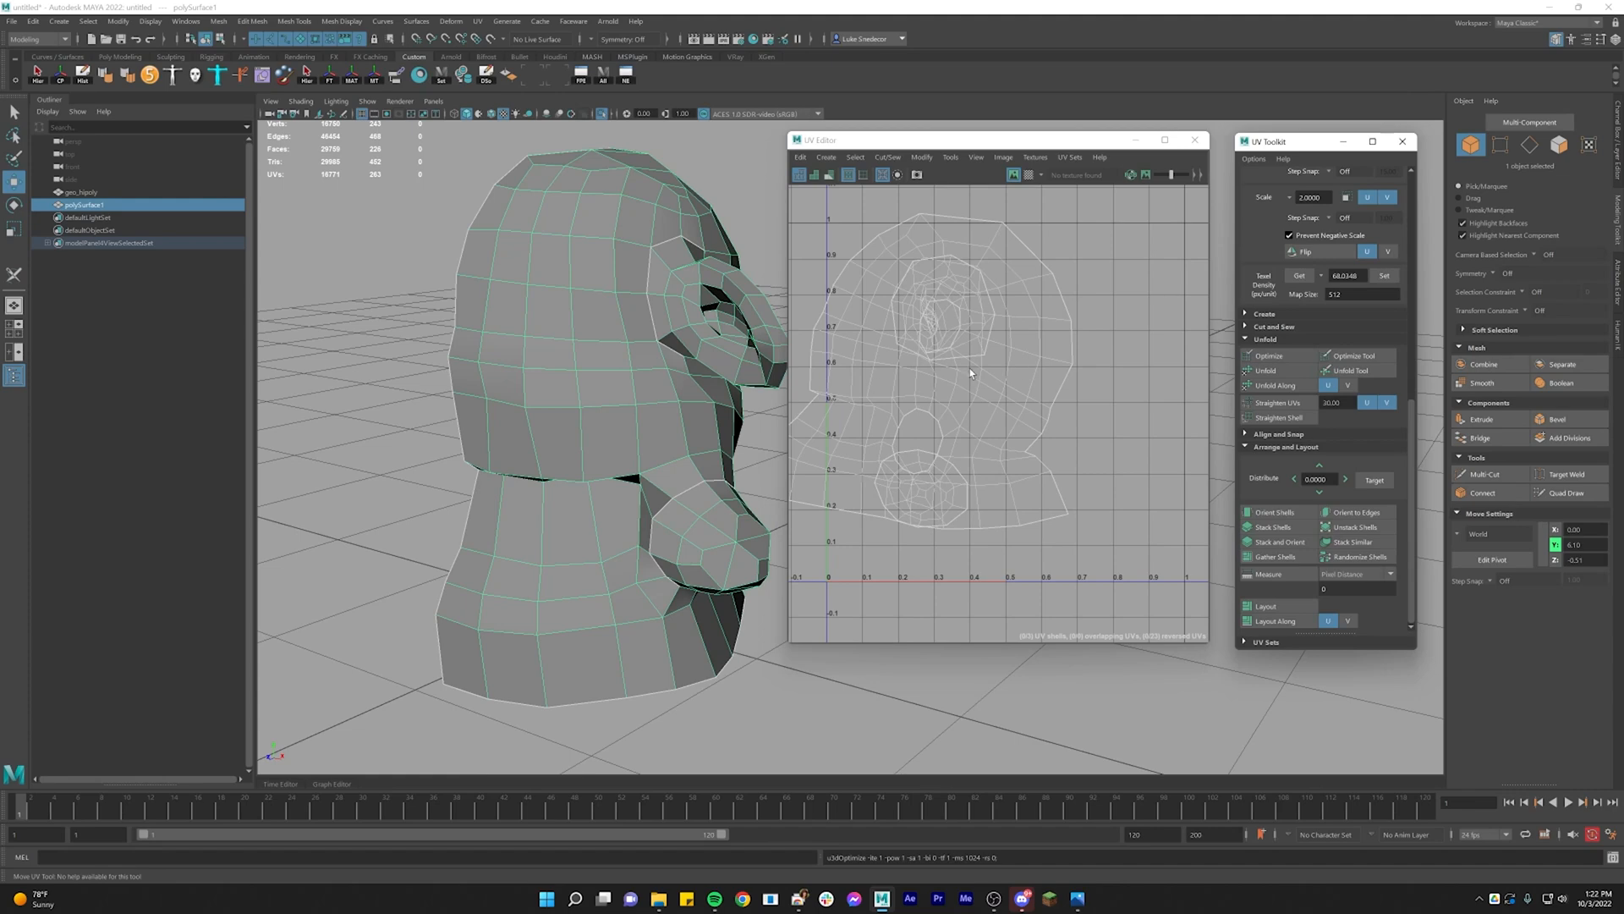
Move the arm's UV shell below the body shell and the ear's UV shell to the right of it
right_drag(926, 369, 863, 340)
click(916, 499)
drag(921, 490, 915, 597)
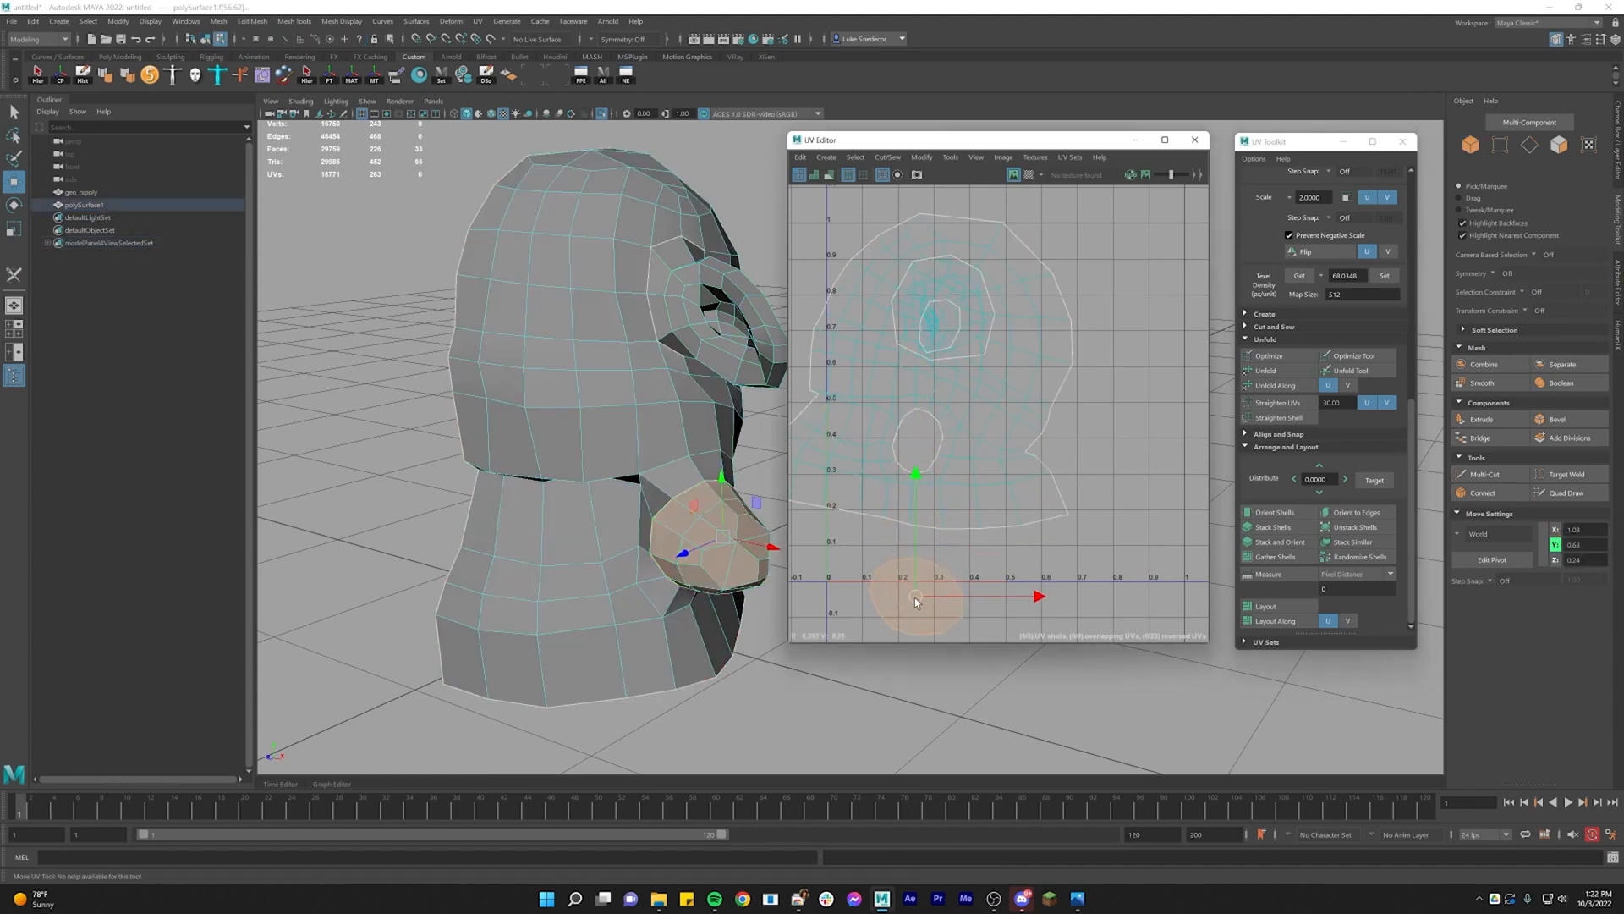
click(944, 308)
drag(944, 308, 1145, 384)
click(1151, 470)
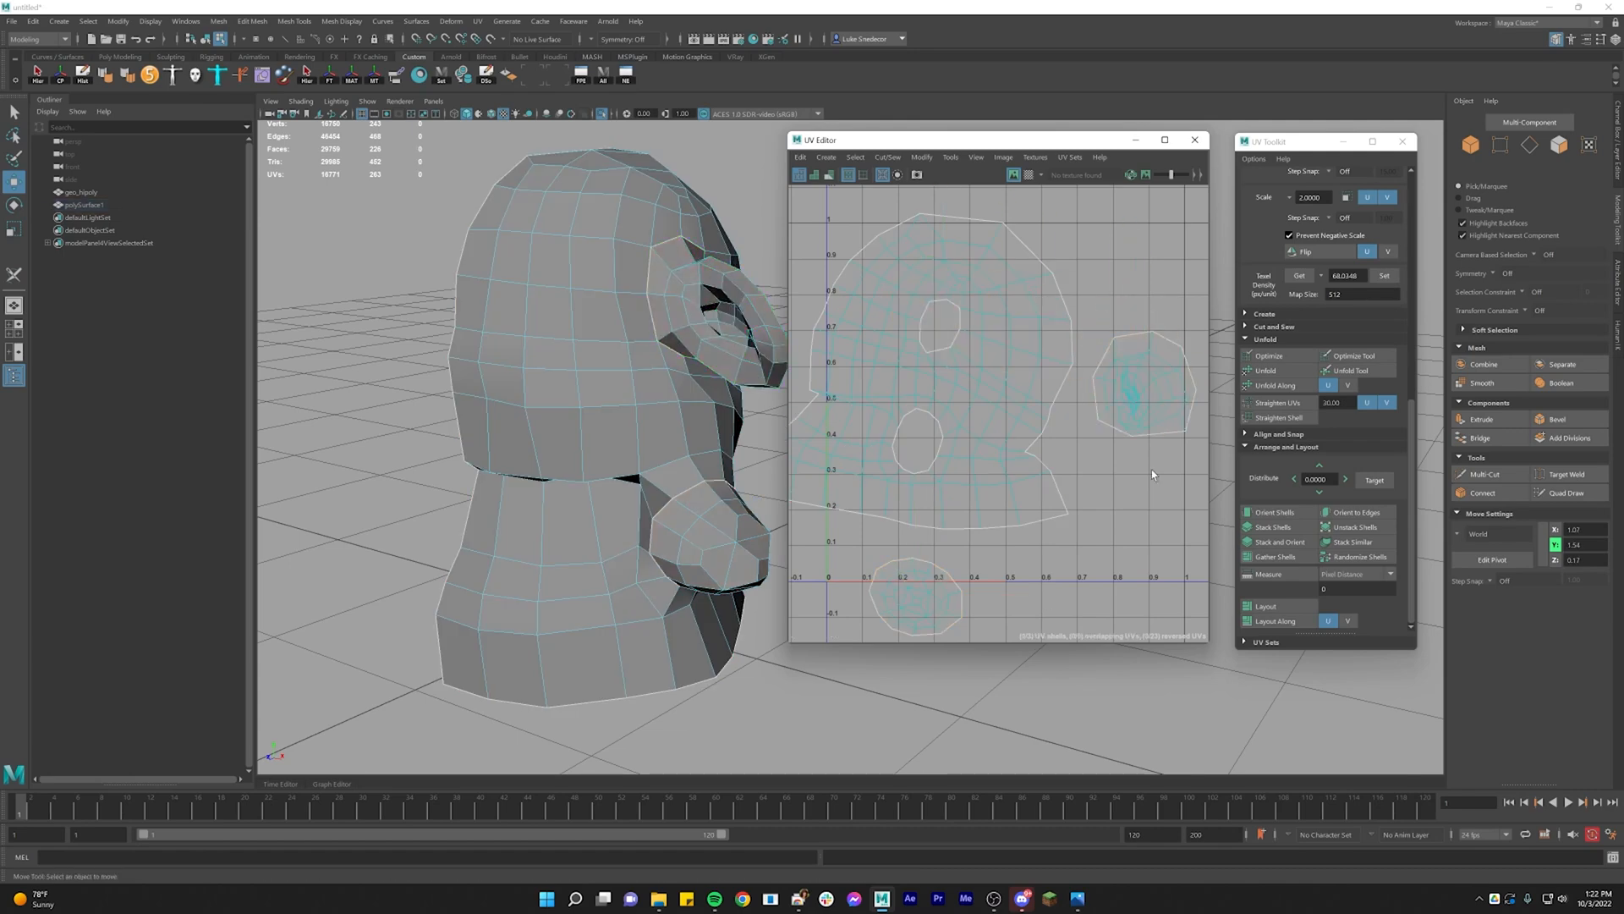
Select the ear's UV shell, optimize it several times to spread its bunched inner UVs, and unfold it
scroll(1154, 391, up, 8)
click(1100, 547)
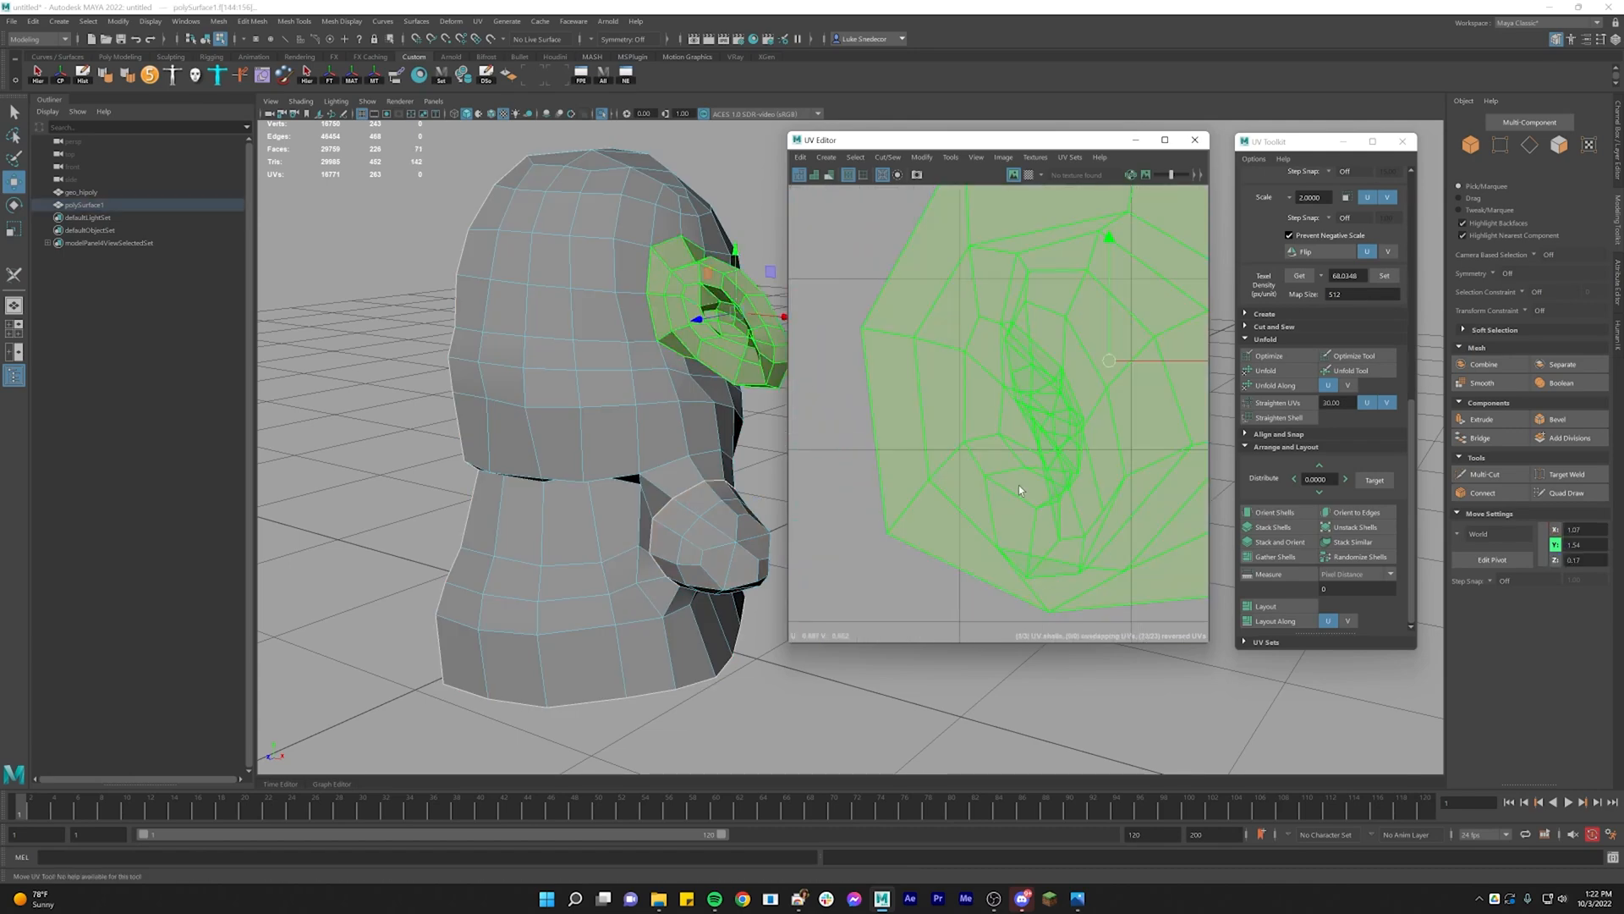
scroll(1069, 418, down, 6)
scroll(1029, 457, up, 5)
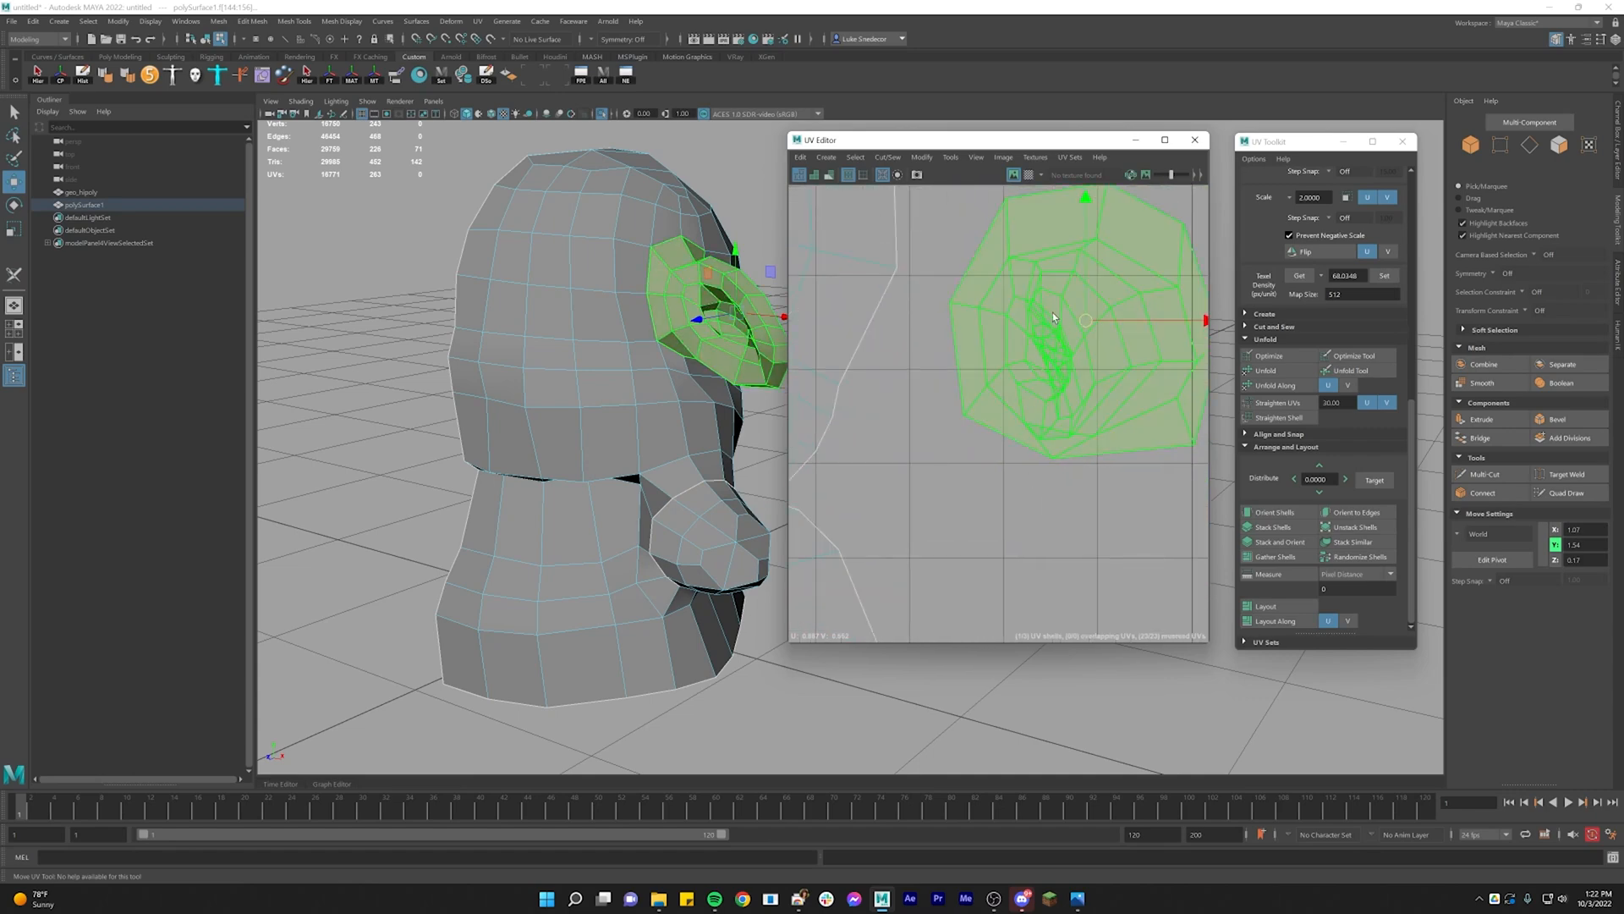
scroll(1058, 339, up, 4)
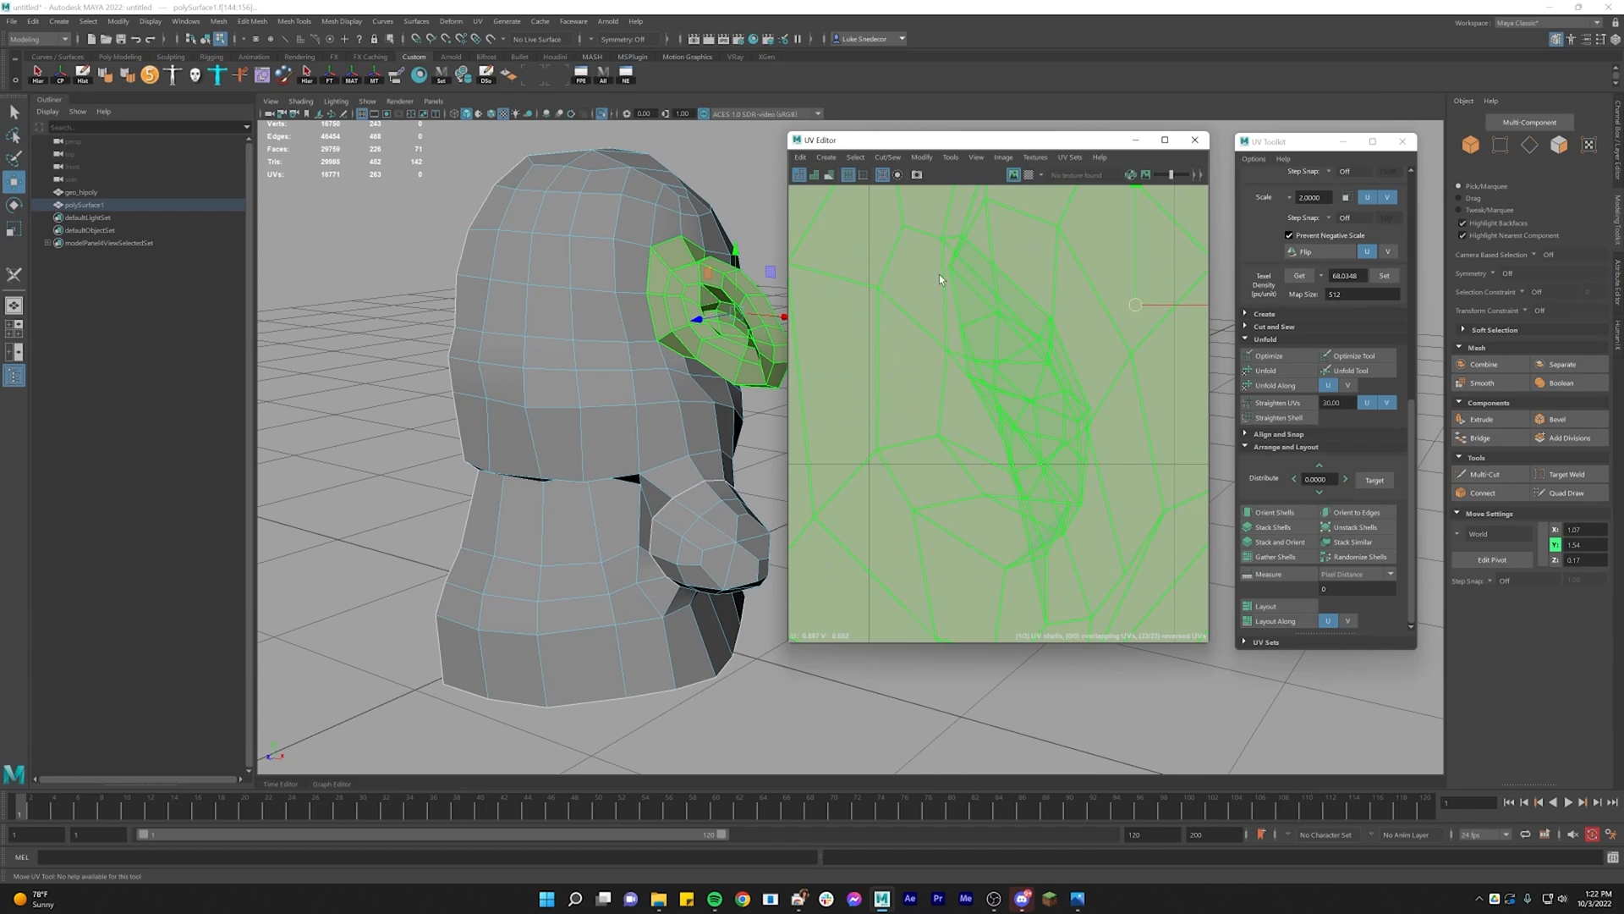
scroll(951, 292, down, 5)
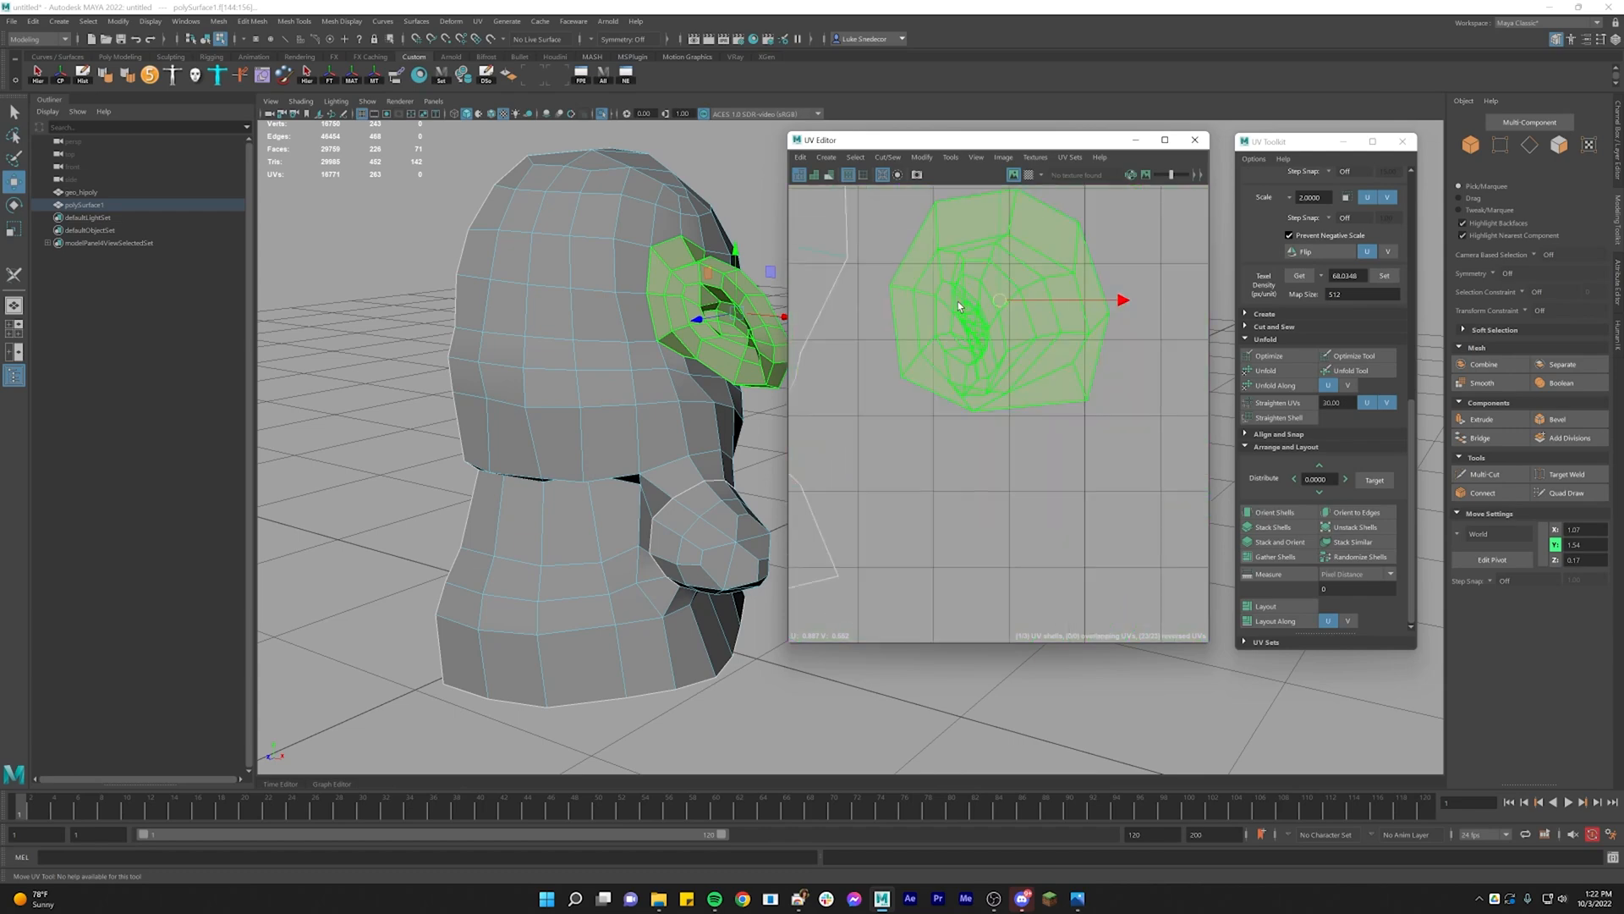
click(1267, 356)
click(1290, 362)
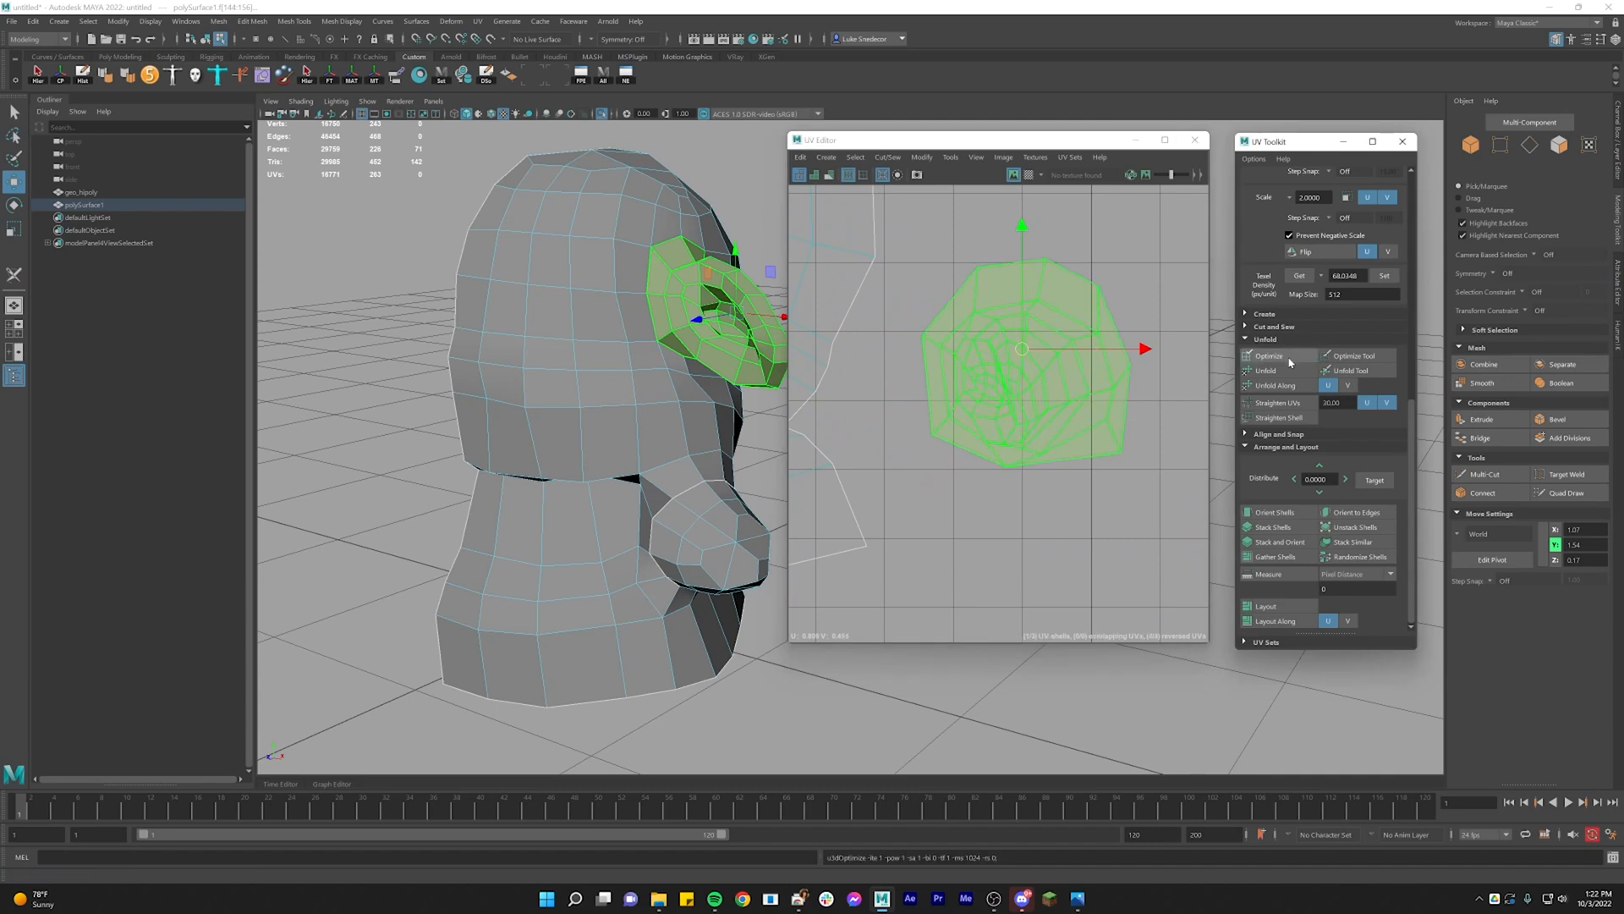
click(1290, 362)
click(1290, 362)
click(1290, 362)
click(1290, 362)
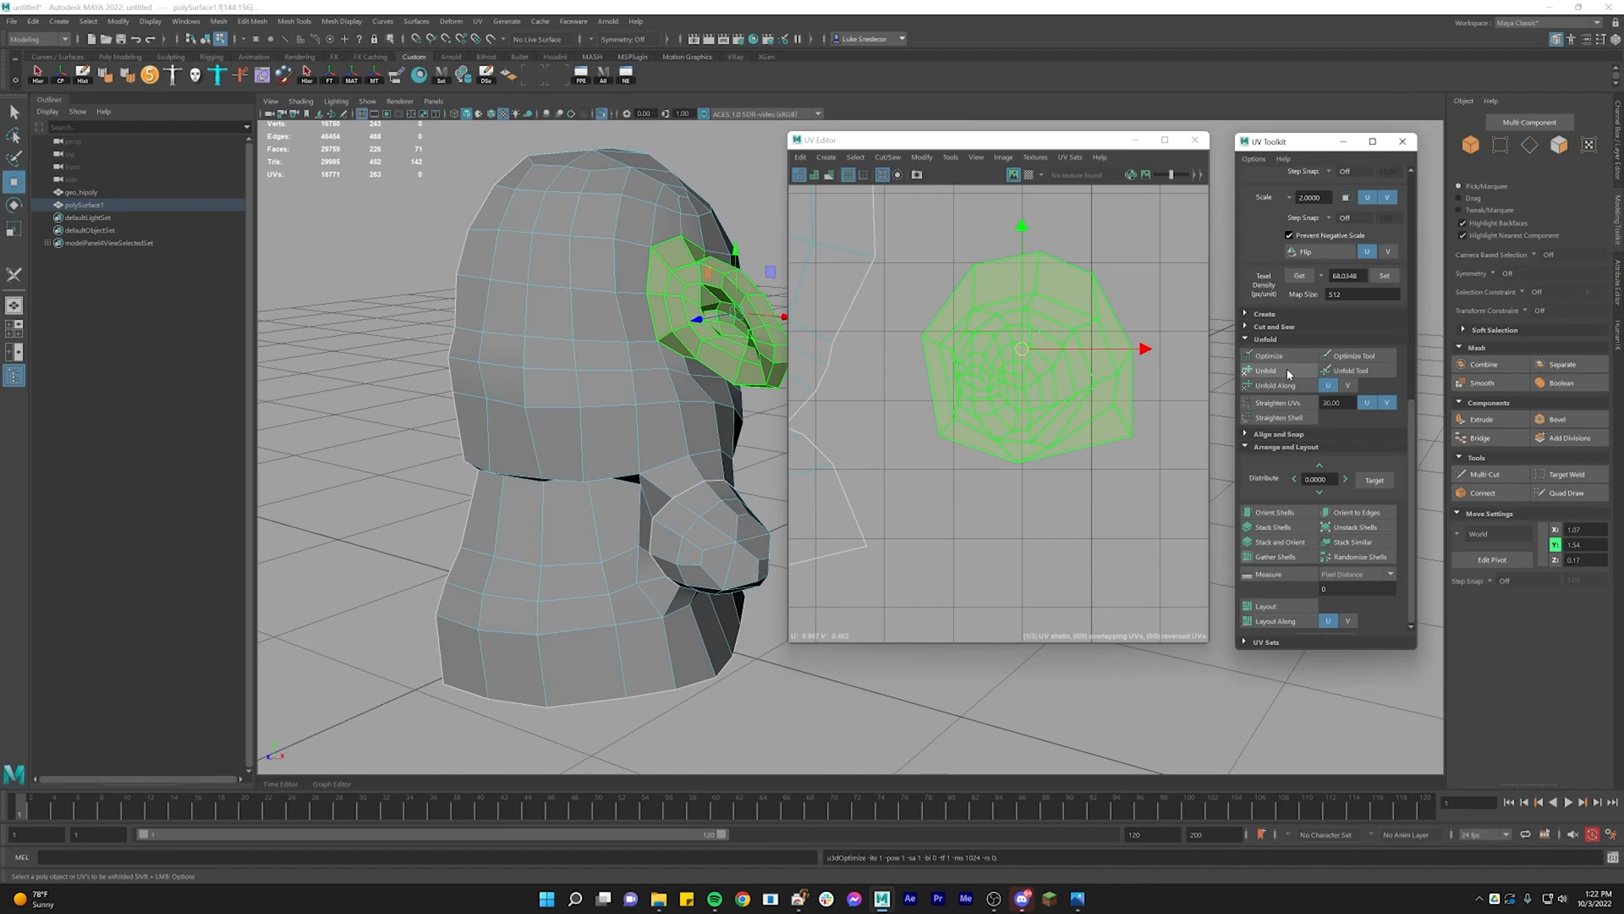
click(1286, 370)
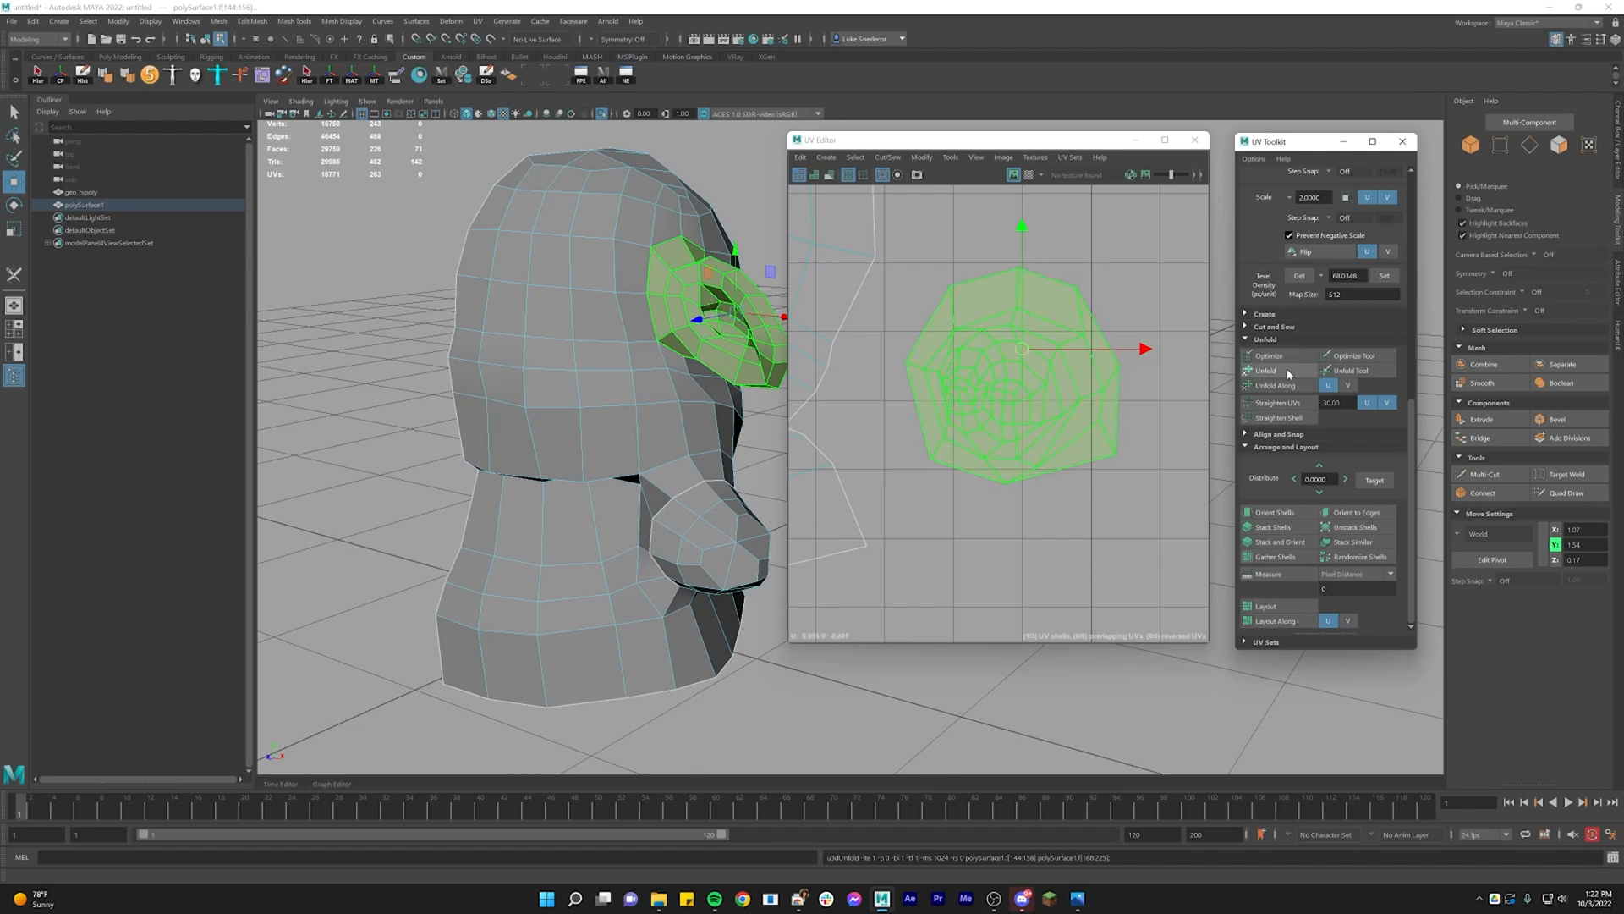
Select the arm's UV shell and unfold it
scroll(1008, 388, down, 5)
click(941, 542)
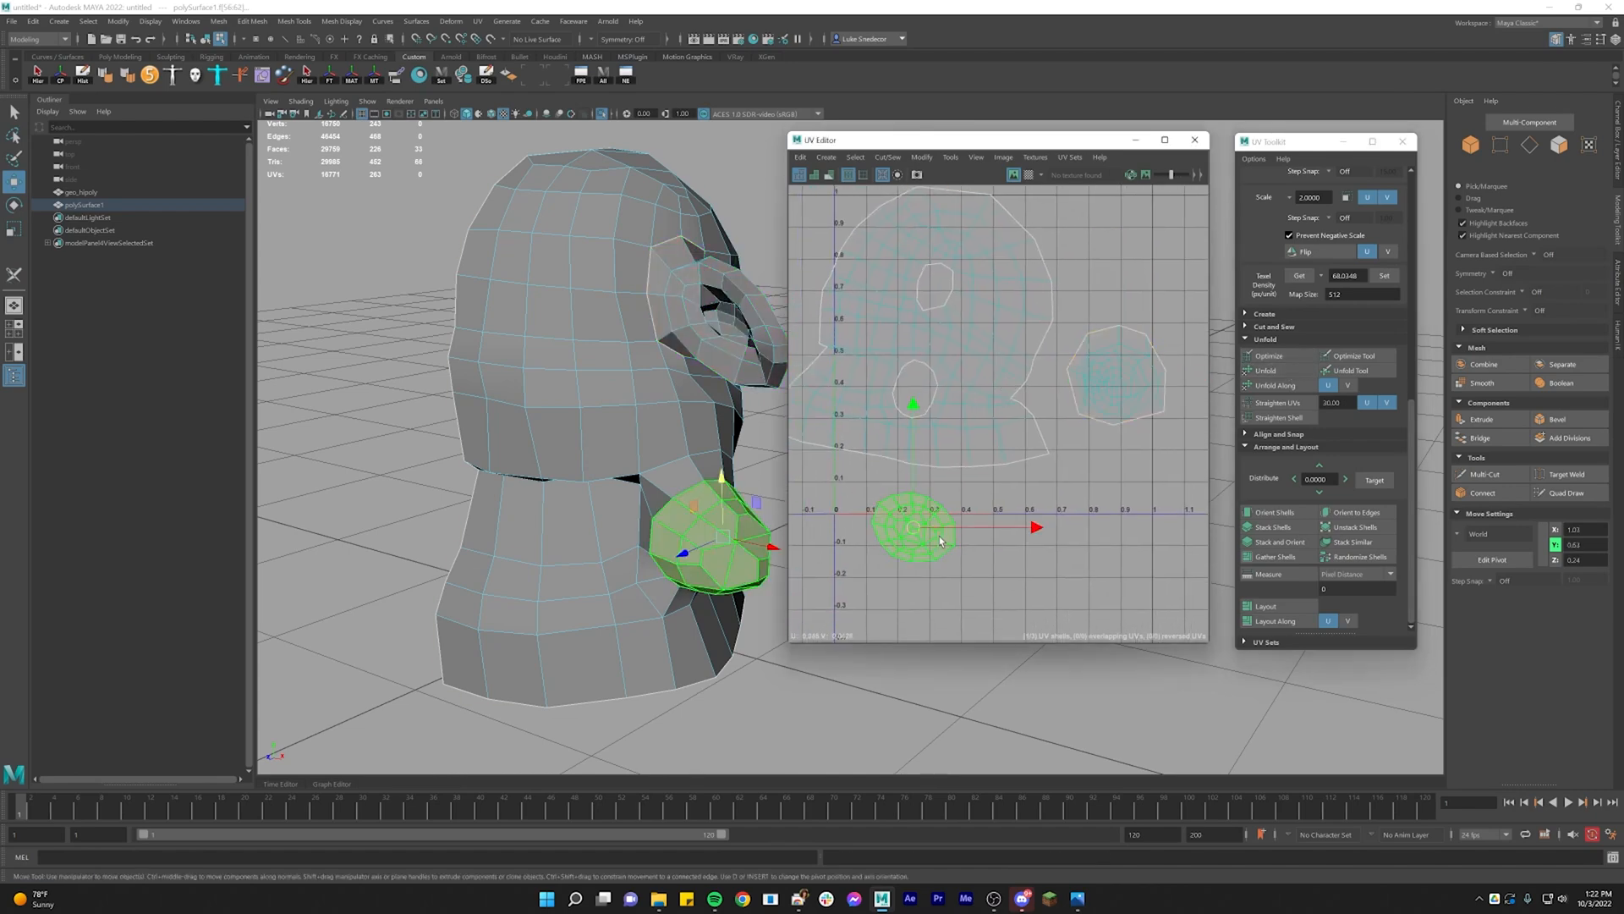
click(1282, 371)
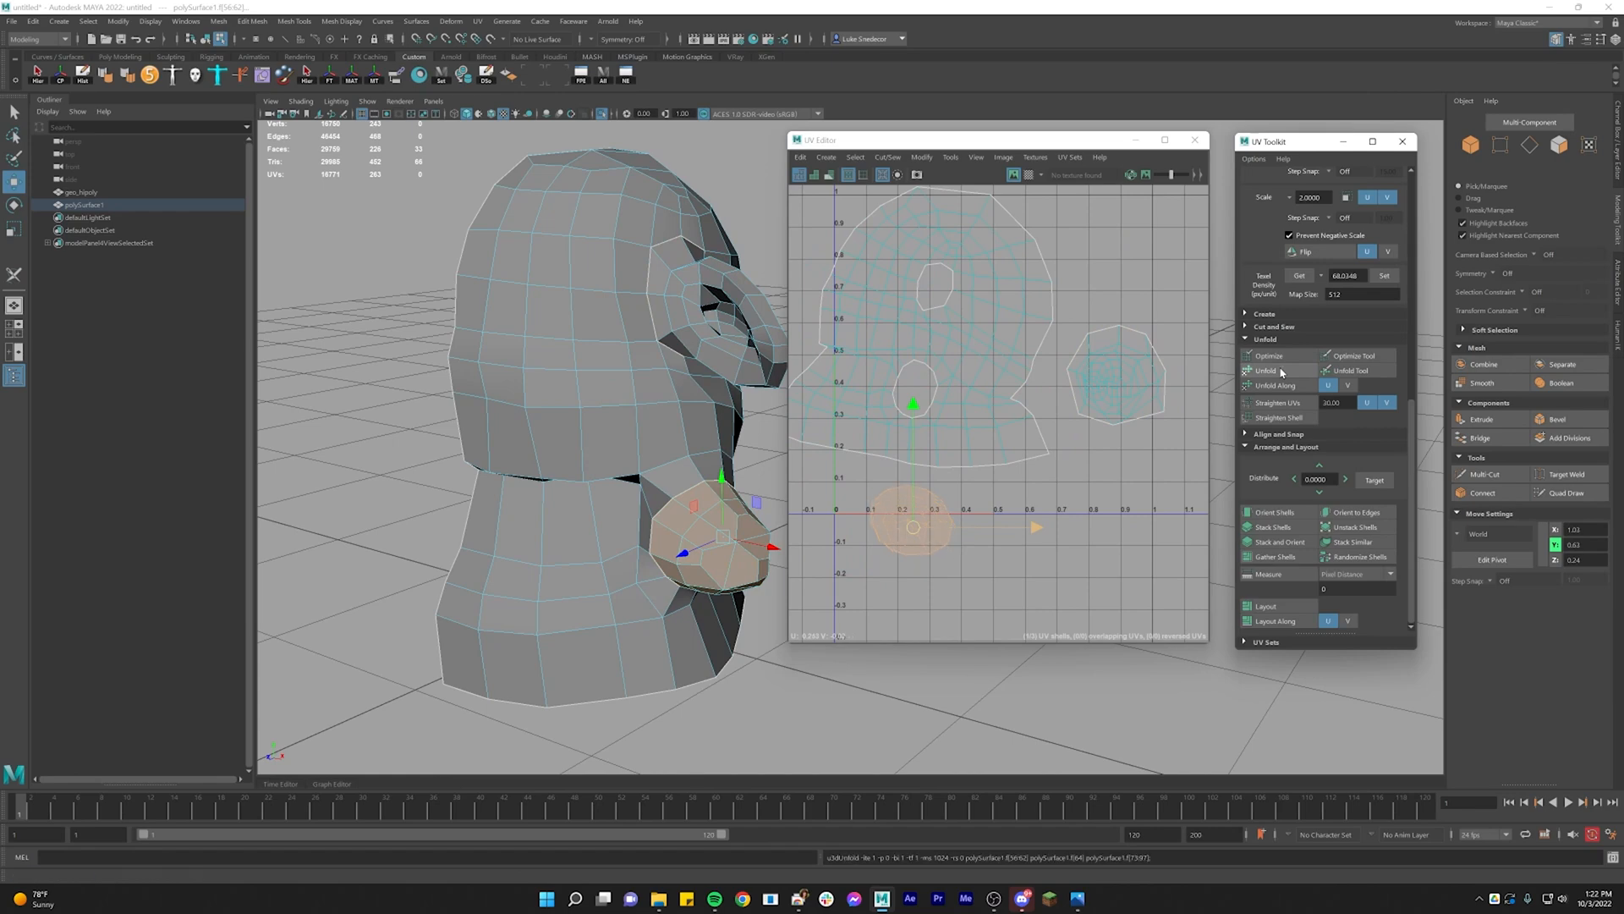
Unfold the body's UV shell, optimize it, and clear the selection
click(987, 407)
click(1302, 373)
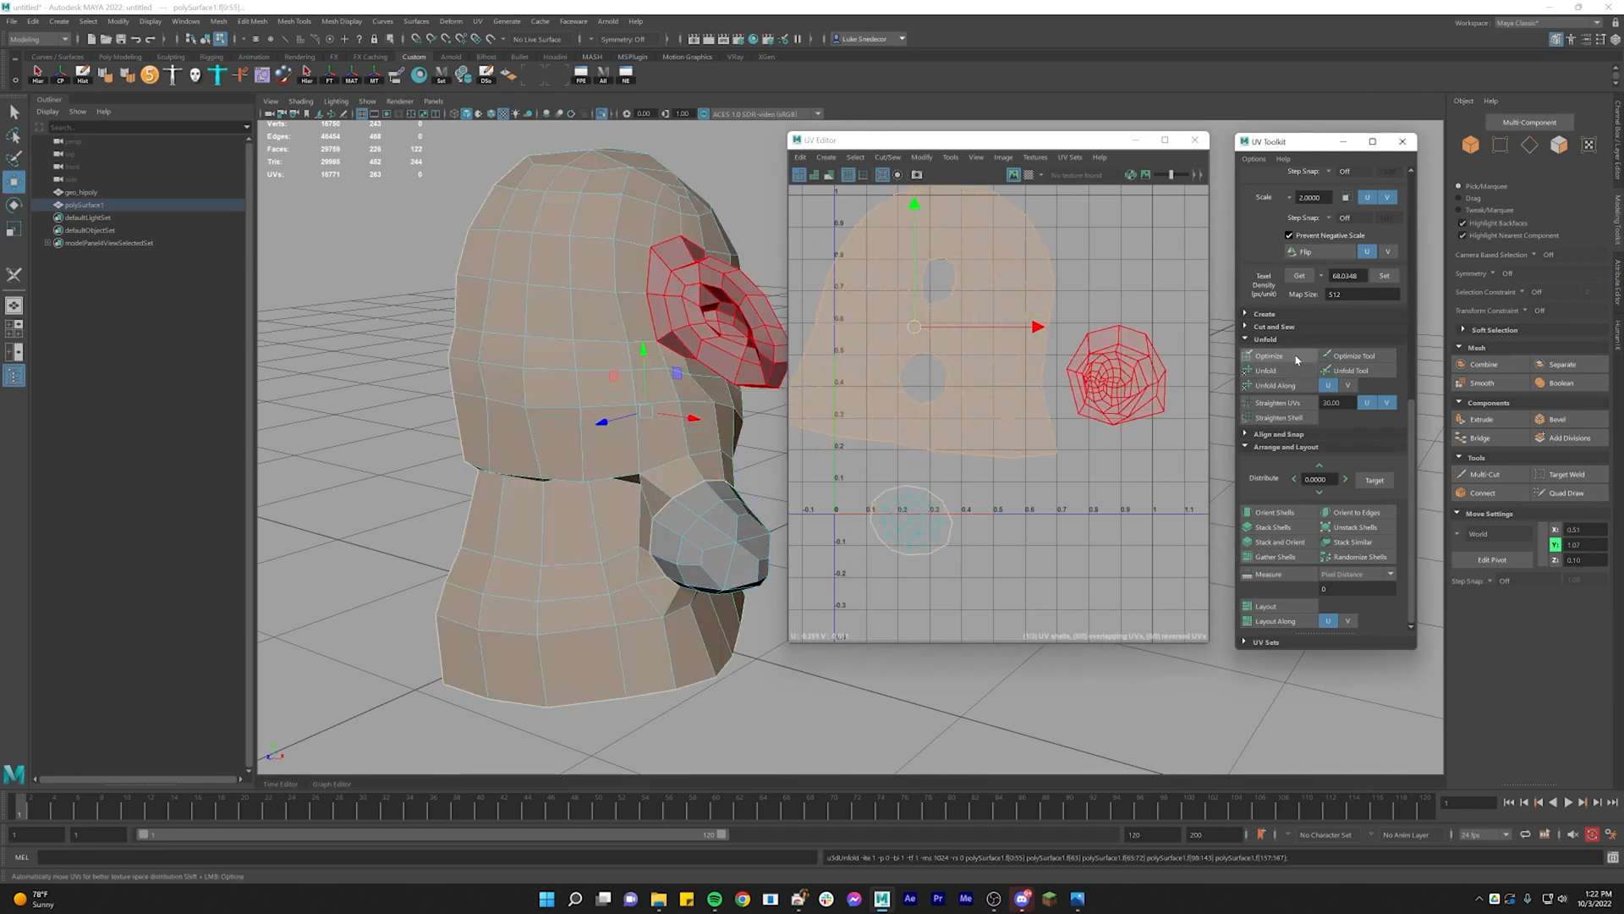
click(1296, 356)
click(1296, 356)
alt+right_drag(1098, 335, 1080, 303)
alt+middle_drag(1081, 302, 1095, 333)
click(1167, 342)
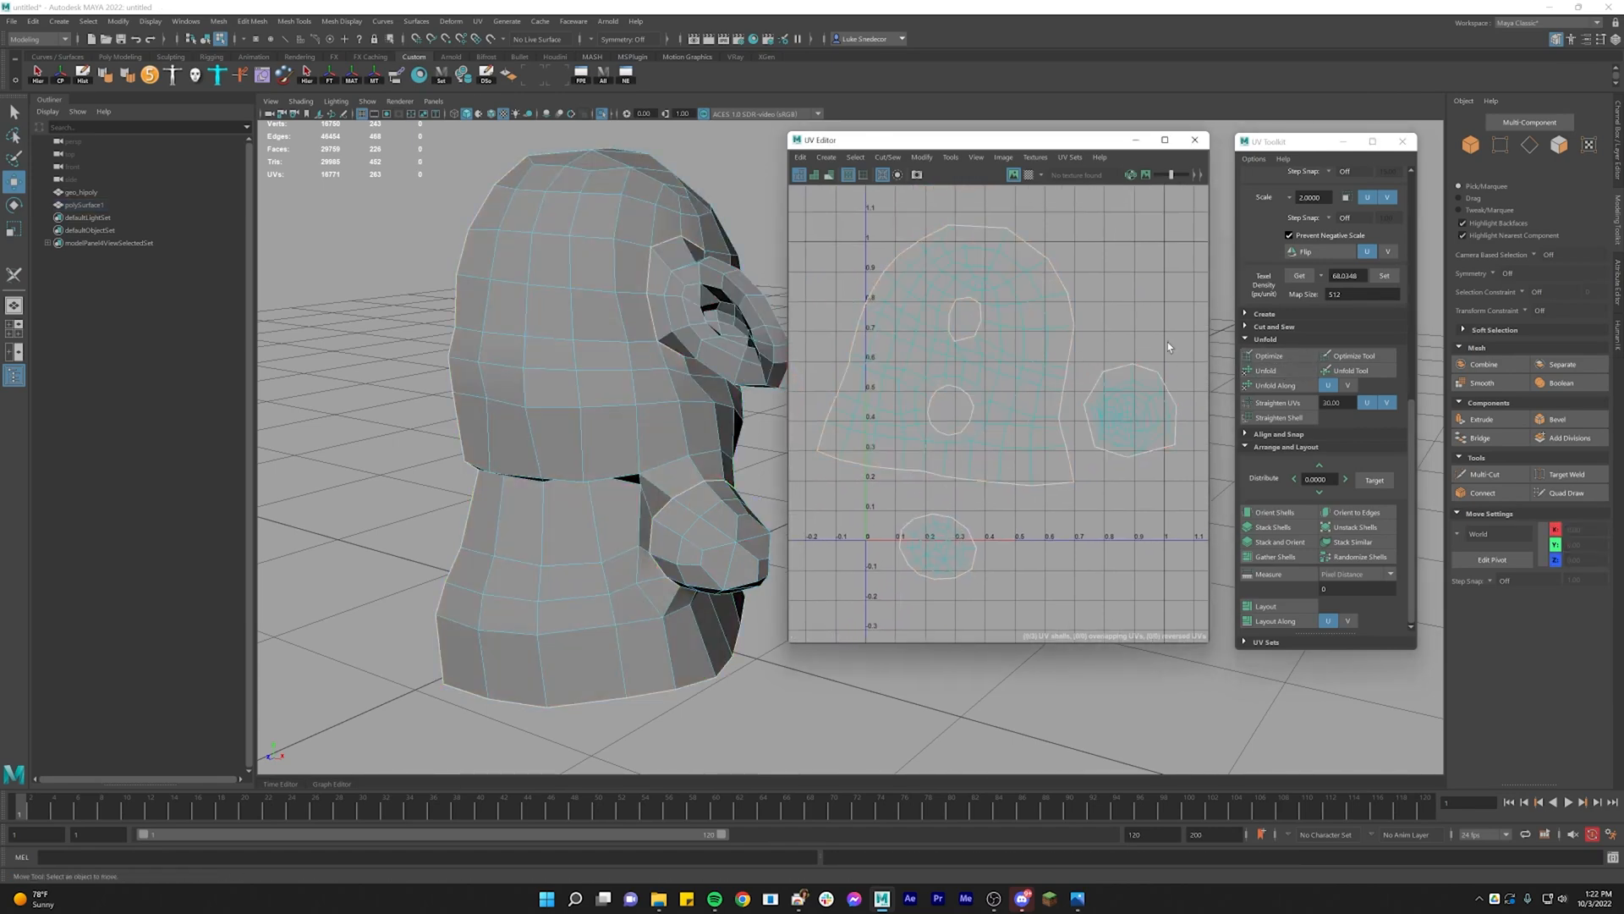
Select all the UV shells and lay them out automatically in the UV space
alt+right_drag(1128, 324, 1098, 308)
alt+middle_drag(1099, 308, 1077, 329)
drag(909, 575, 855, 587)
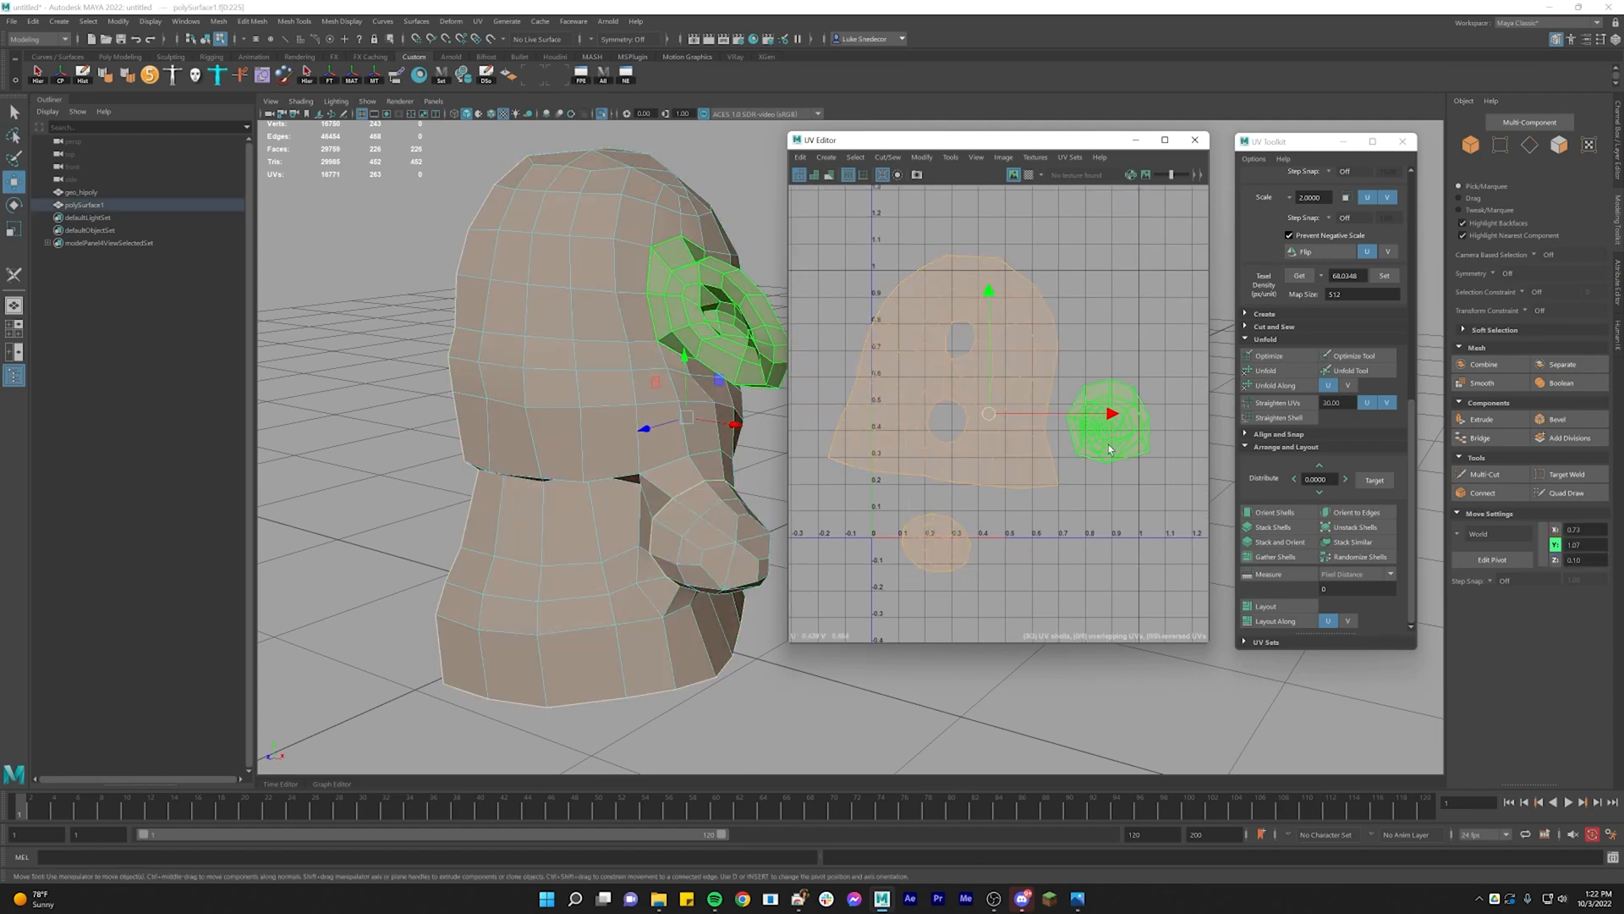
alt+middle_drag(1124, 445, 1077, 461)
alt+right_drag(1078, 460, 1045, 470)
alt+middle_drag(1044, 470, 1063, 459)
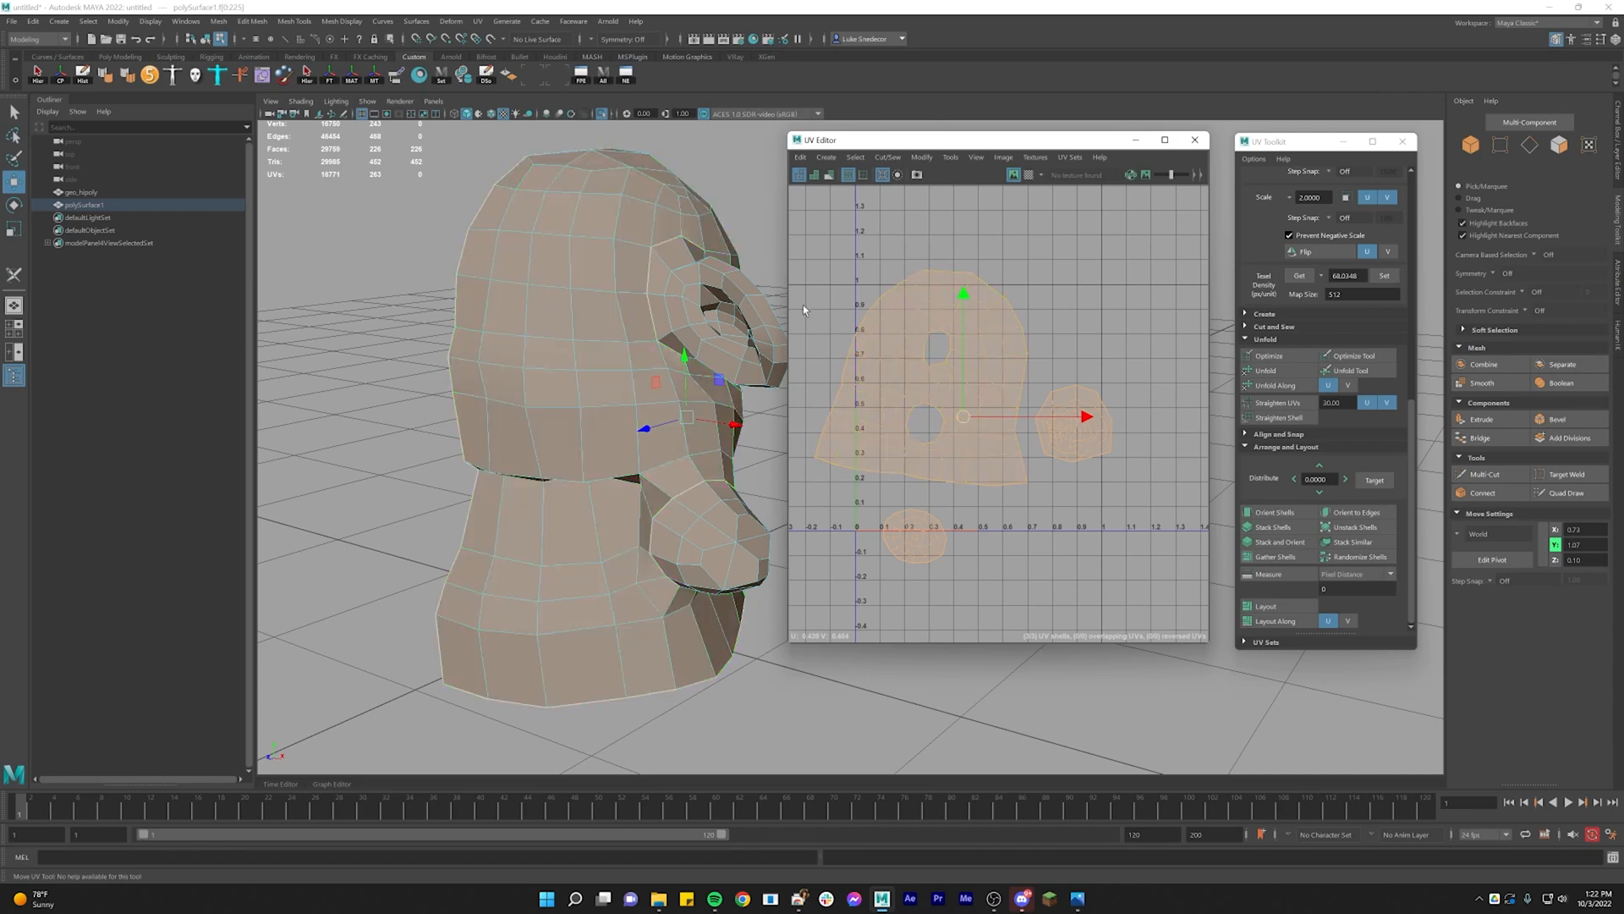
click(1286, 609)
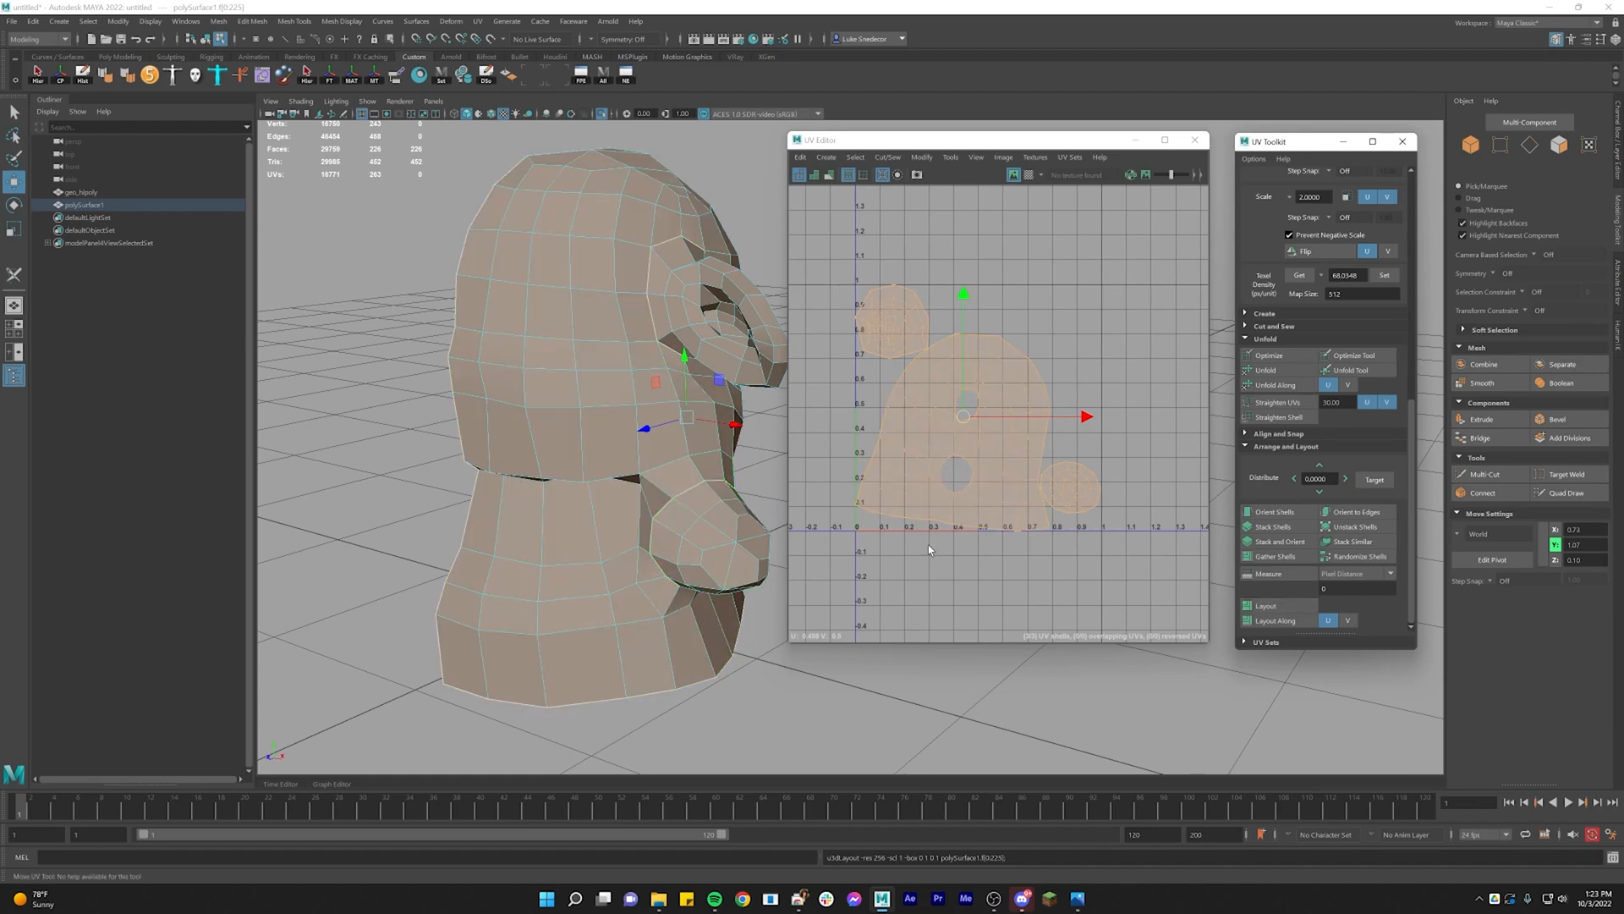
scroll(1101, 483, up, 1)
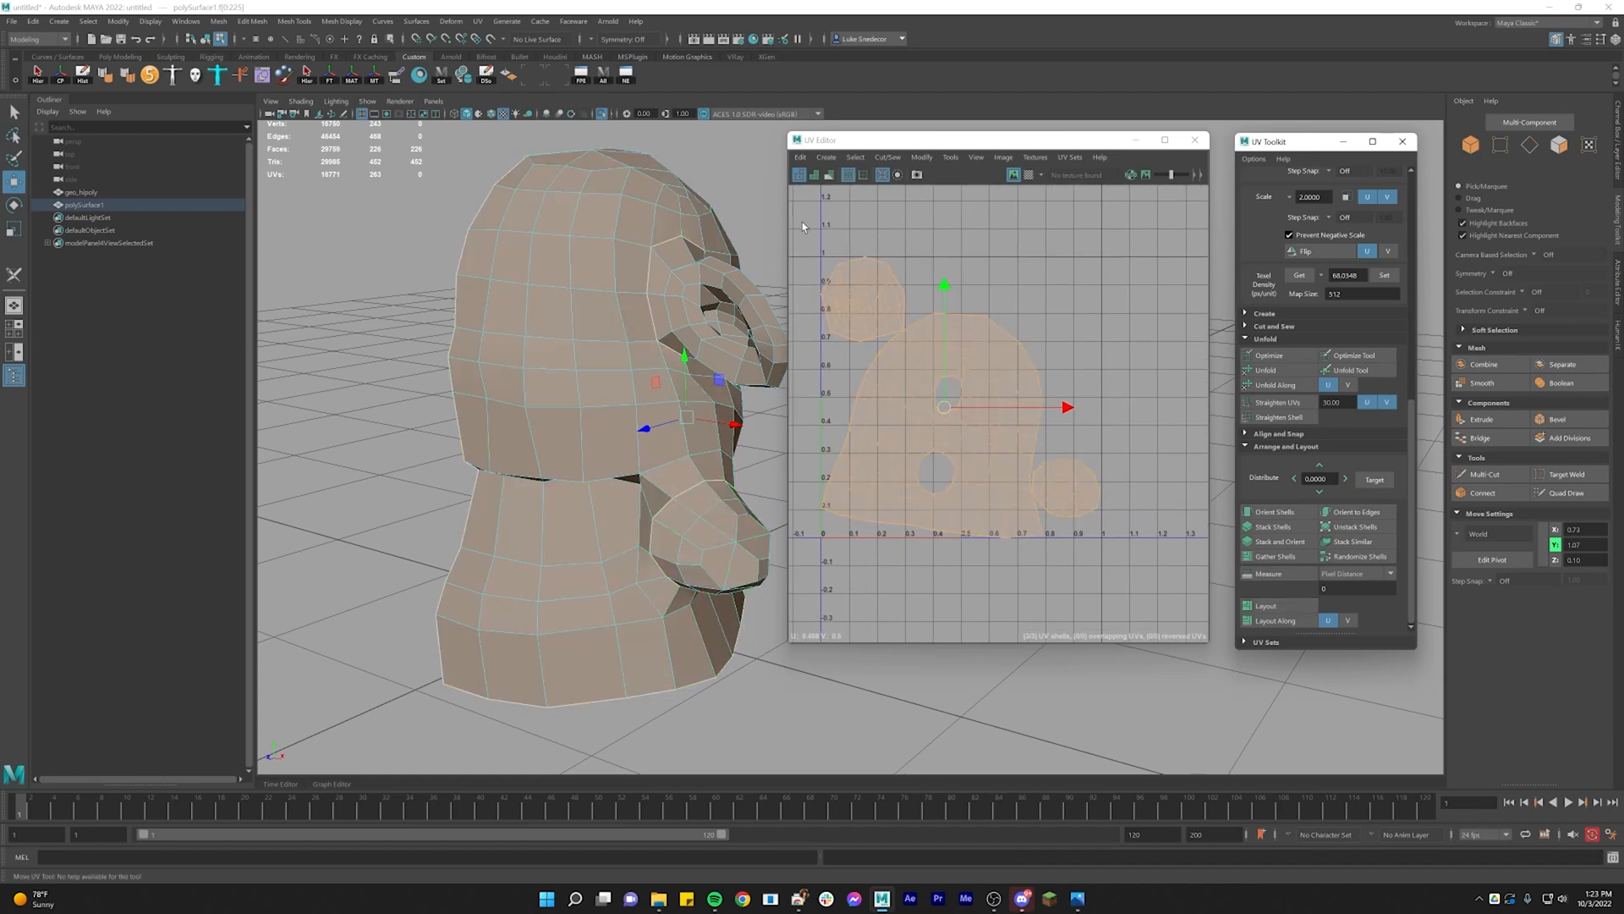